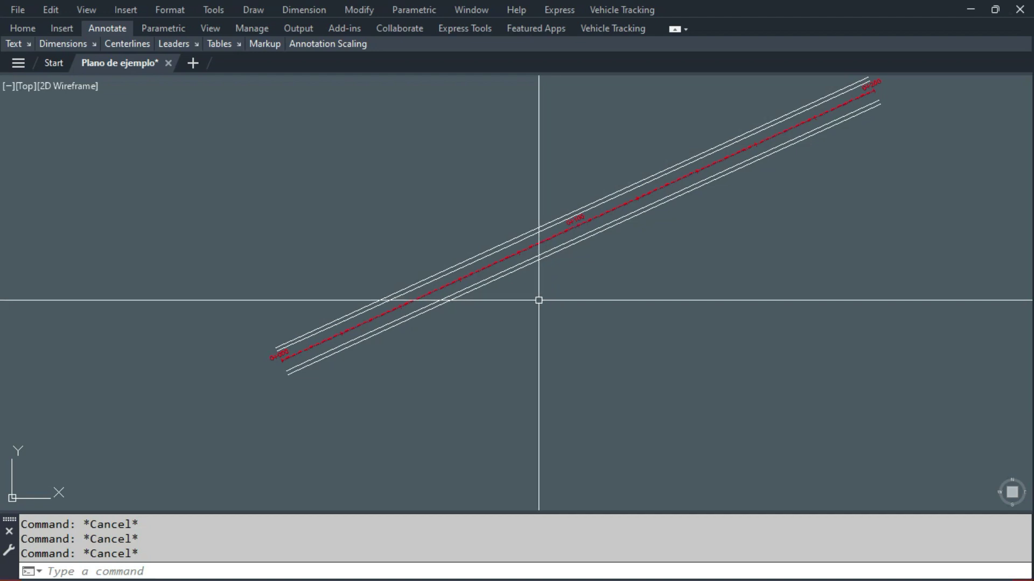
{"action": "left_click", "coordinate": [586, 341]}
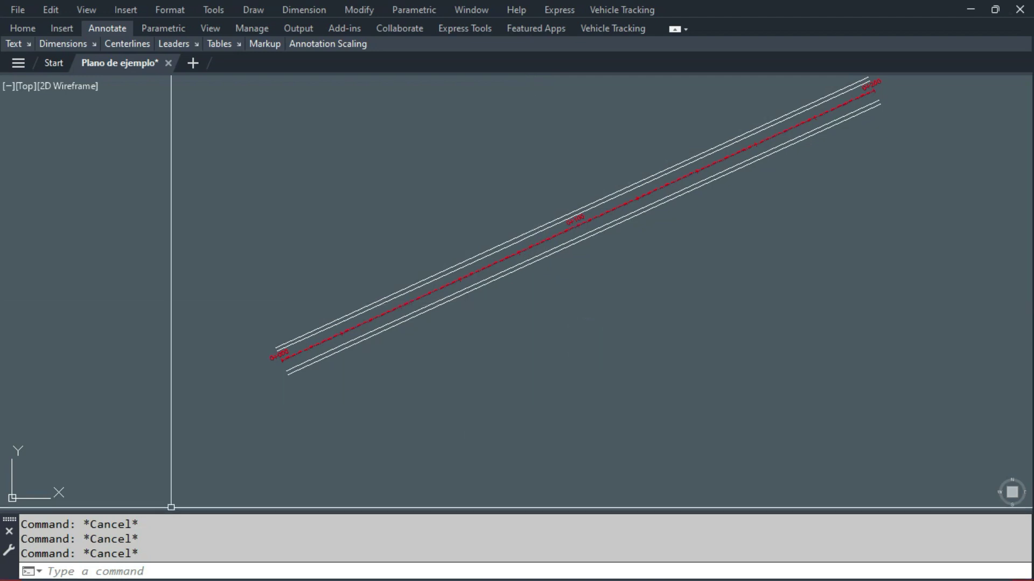
{"action": "middle_click_drag", "start_coordinate": [630, 349], "coordinate": [563, 360]}
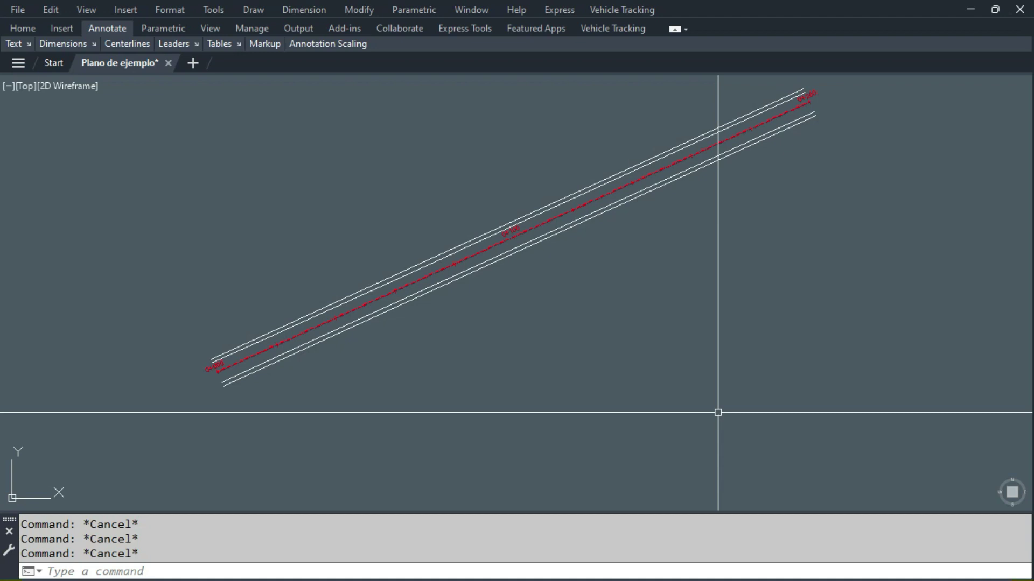
{"action": "scroll", "coordinate": [371, 373], "scroll_direction": "up", "scroll_amount": 3}
{"action": "mouse_move", "coordinate": [139, 362]}
{"action": "middle_mouse_down"}
{"action": "mouse_move", "coordinate": [297, 264]}
{"action": "mouse_move", "coordinate": [168, 334]}
{"action": "middle_mouse_up"}
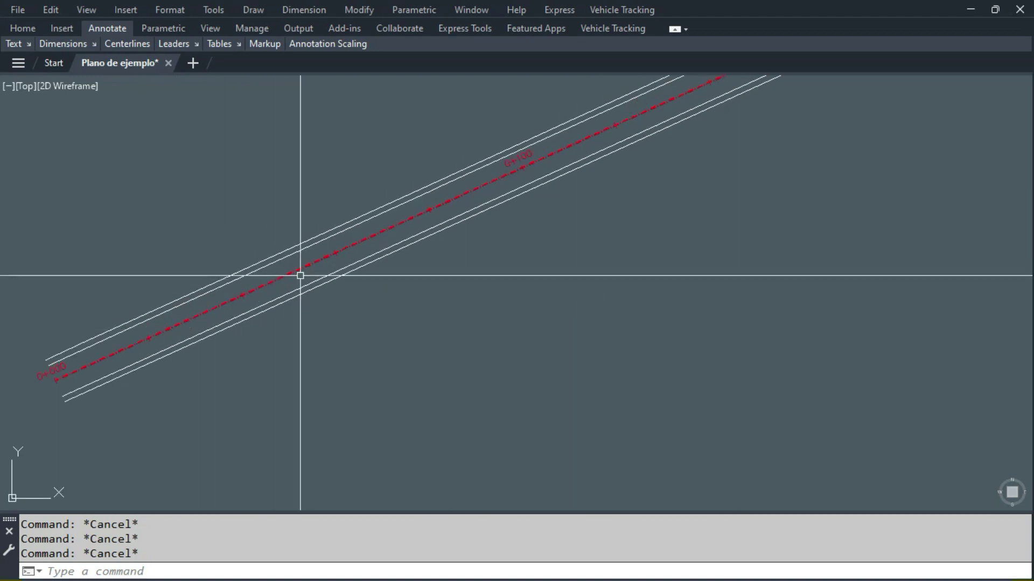
{"action": "middle_click_drag", "start_coordinate": [478, 201], "coordinate": [500, 249]}
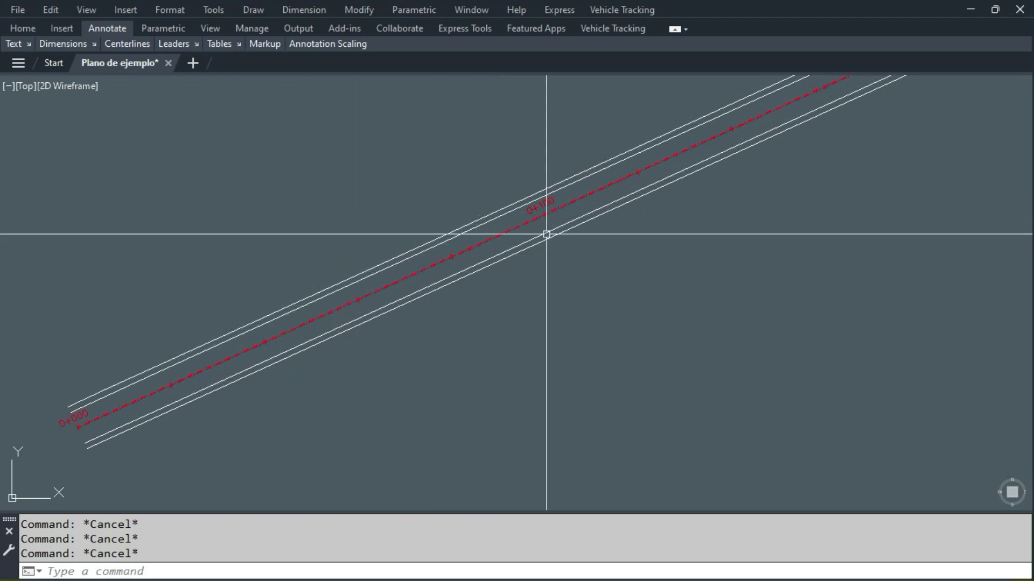
{"action": "mouse_move", "coordinate": [681, 162]}
{"action": "middle_mouse_down"}
{"action": "mouse_move", "coordinate": [653, 201]}
{"action": "mouse_move", "coordinate": [762, 141]}
{"action": "middle_mouse_up"}
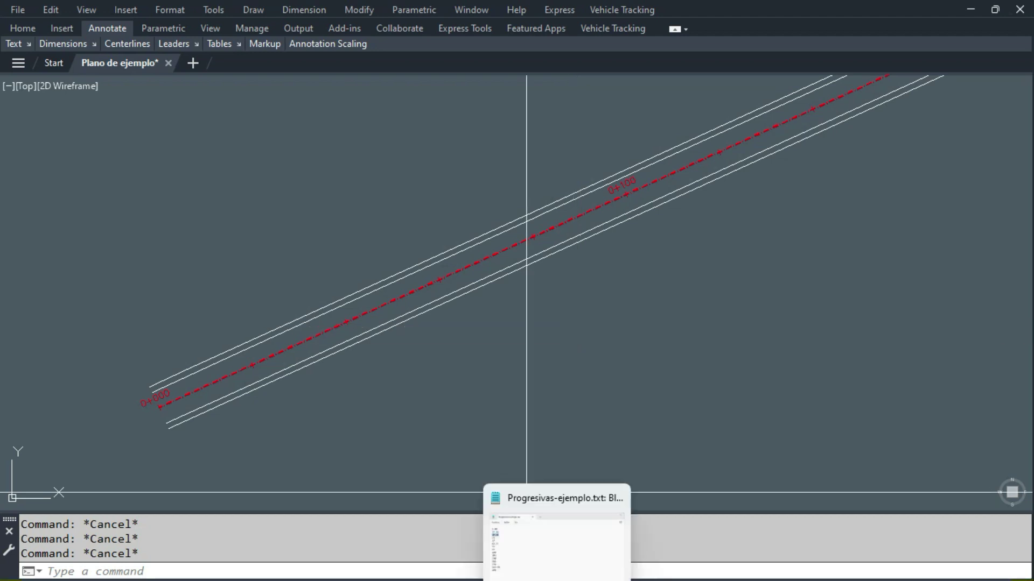
- Switch to the Progresivas-ejemplo.txt text file, review its station list, and return to the road drawing
{"action": "left_click", "coordinate": [555, 533]}
{"action": "left_click", "coordinate": [272, 172]}
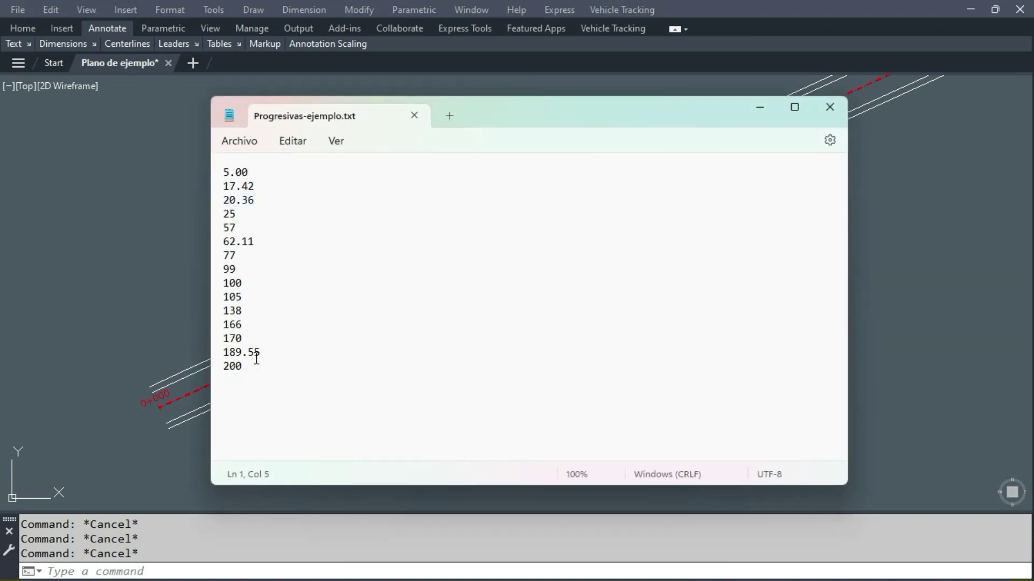
{"action": "left_click", "coordinate": [760, 108]}
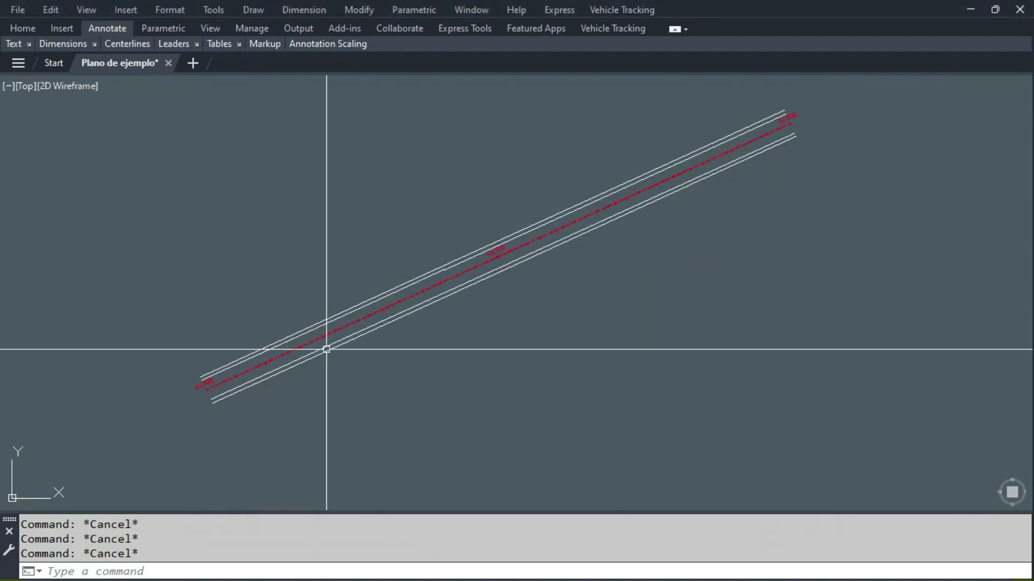
{"action": "middle_click_drag", "start_coordinate": [503, 293], "coordinate": [436, 332]}
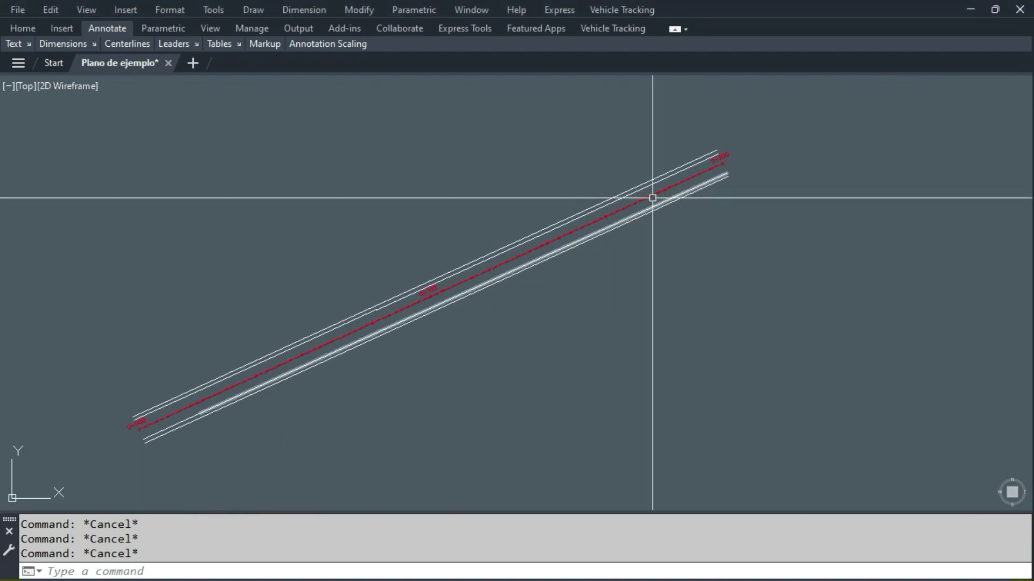
- Start the PP command with the Digitar progresivas option, using the red axis polyline and 0 as its initial station
{"action": "left_click", "coordinate": [22, 28]}
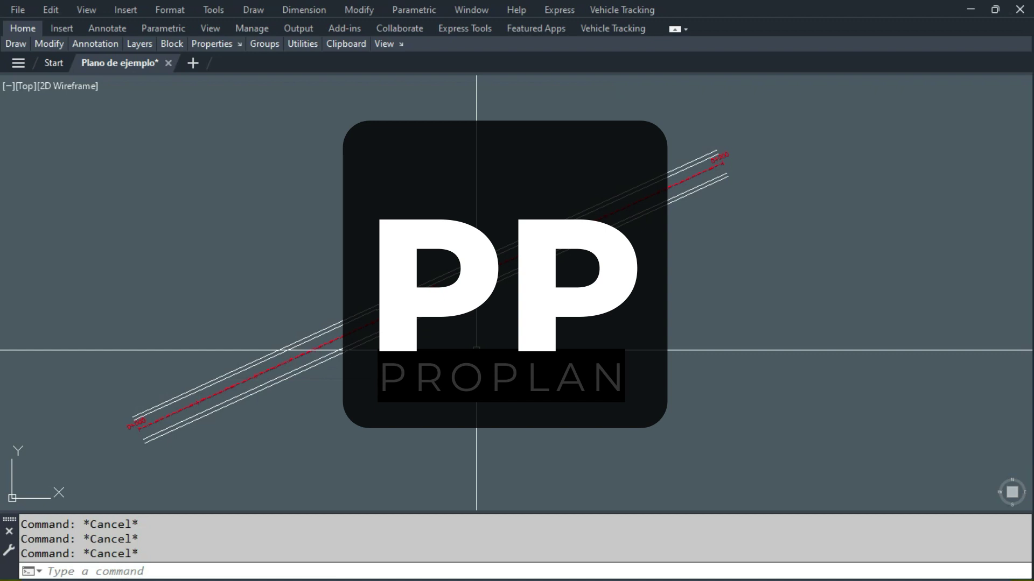
{"action": "type", "text": "pp"}
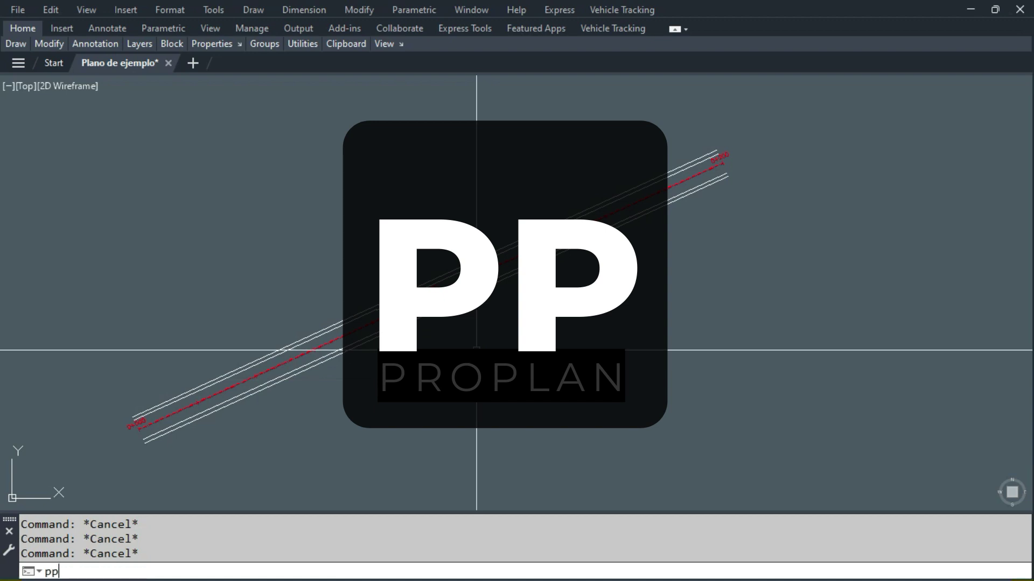
{"action": "key", "text": "Return"}
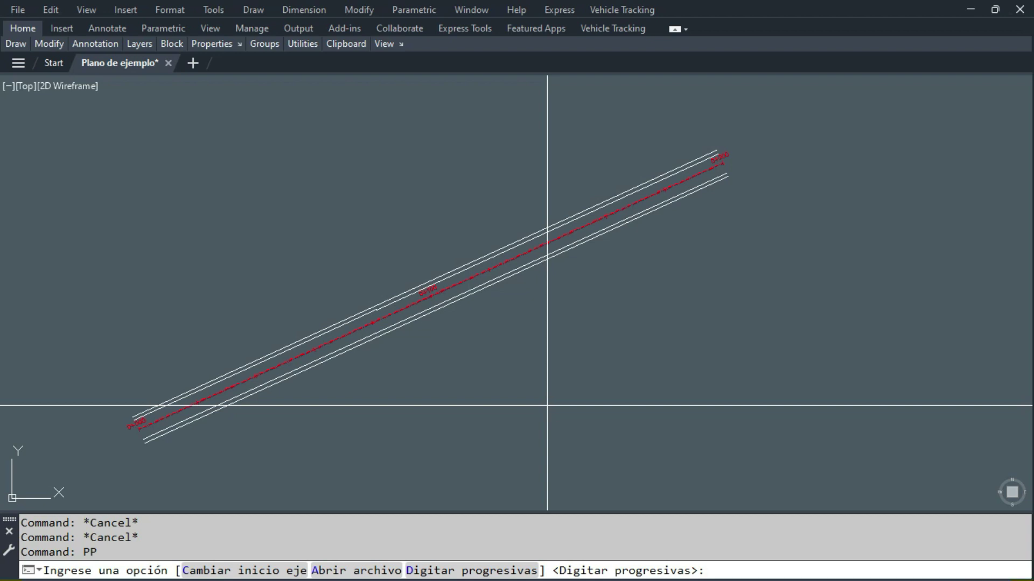
{"action": "scroll", "coordinate": [142, 454], "scroll_direction": "up", "scroll_amount": 2}
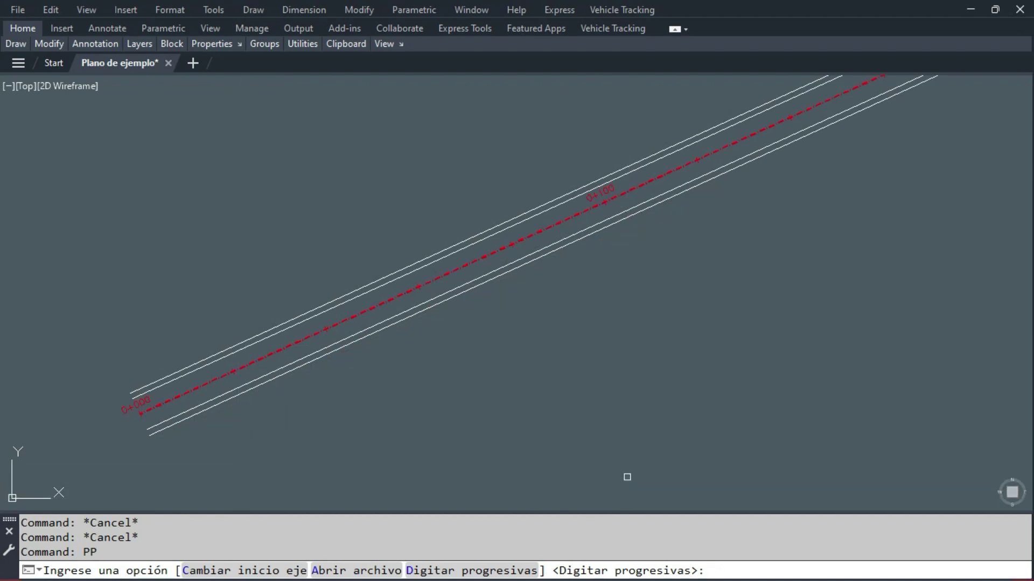
{"action": "key", "text": "Return"}
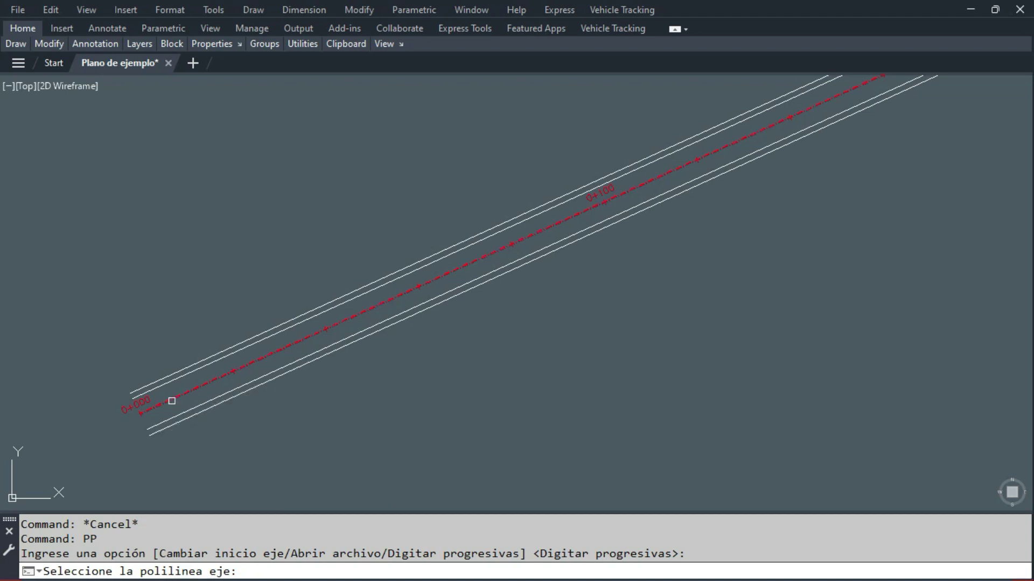
{"action": "left_click", "coordinate": [168, 401]}
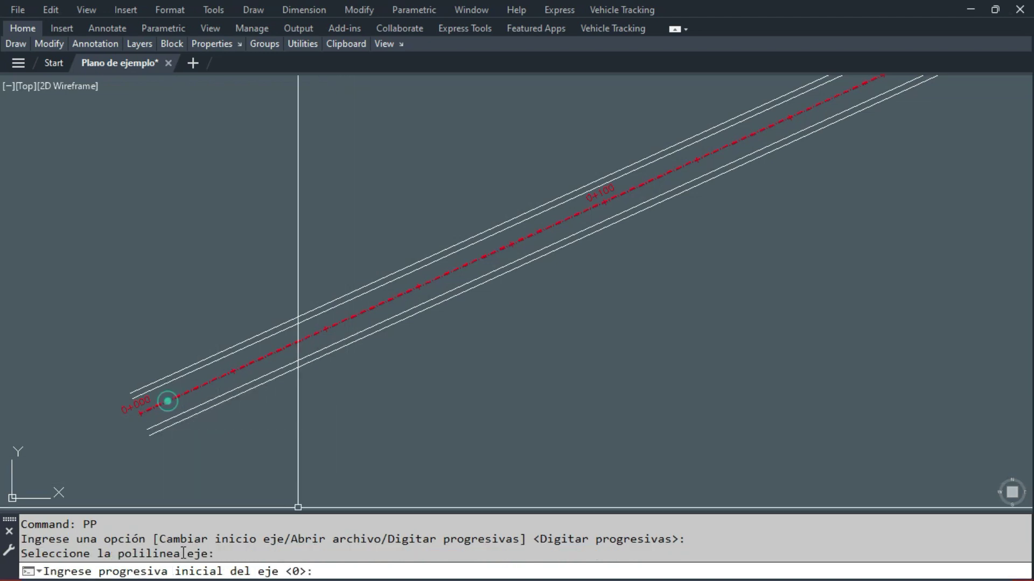
{"action": "scroll", "coordinate": [145, 403], "scroll_direction": "up", "scroll_amount": 4}
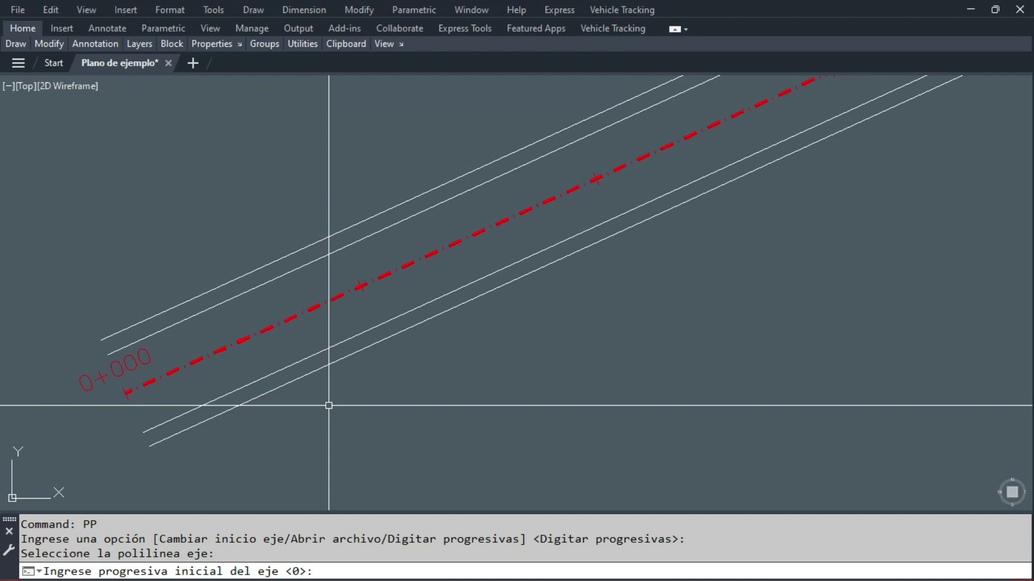
{"action": "key", "text": "Return"}
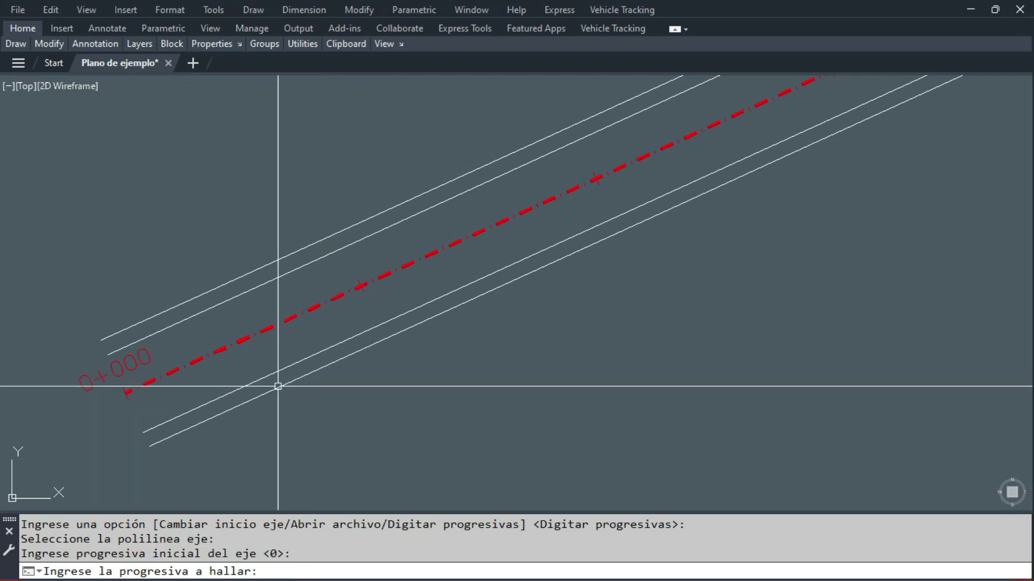
- Mark station 5.76 on the road axis
{"action": "type", "text": "5.76"}
{"action": "key", "text": "Return"}
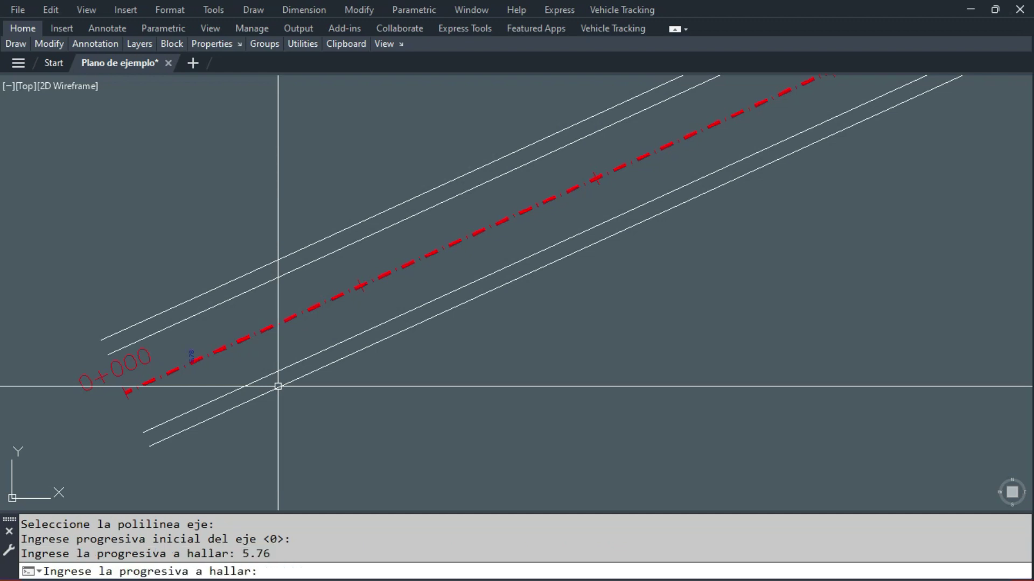
{"action": "scroll", "coordinate": [168, 387], "scroll_direction": "up", "scroll_amount": 8}
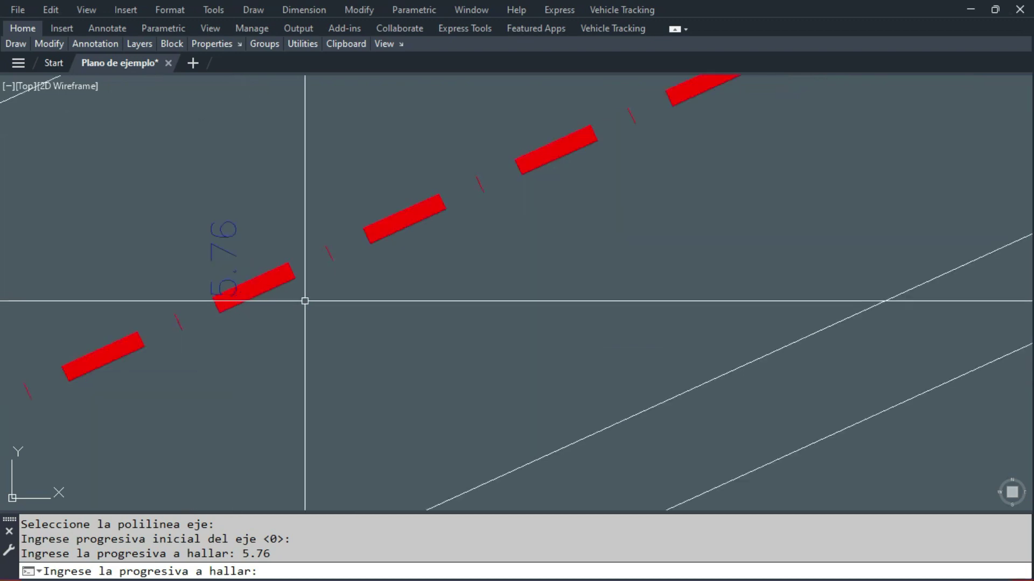
{"action": "middle_click_drag", "start_coordinate": [272, 302], "coordinate": [395, 321]}
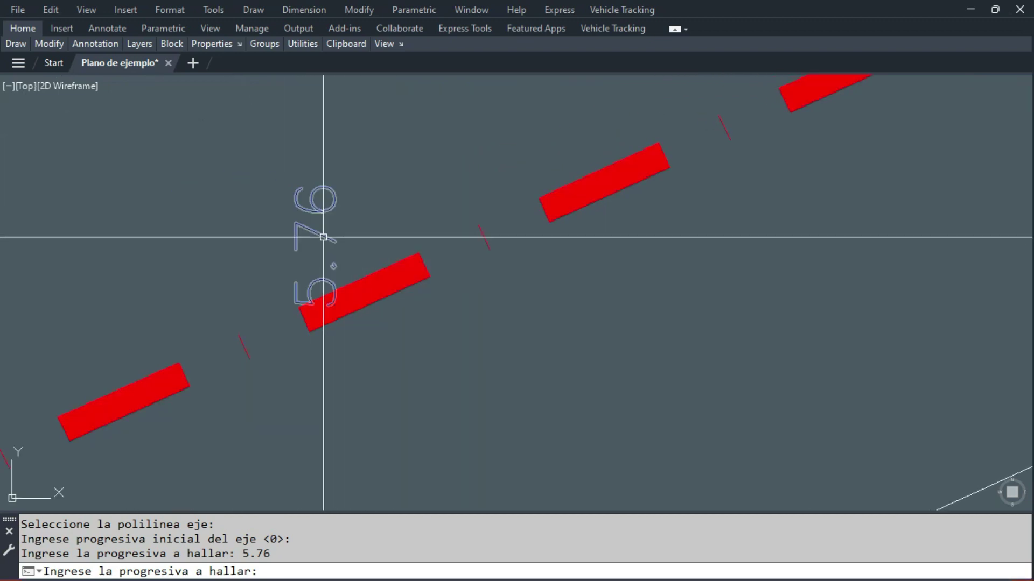
{"action": "scroll", "coordinate": [311, 310], "scroll_direction": "down", "scroll_amount": 5}
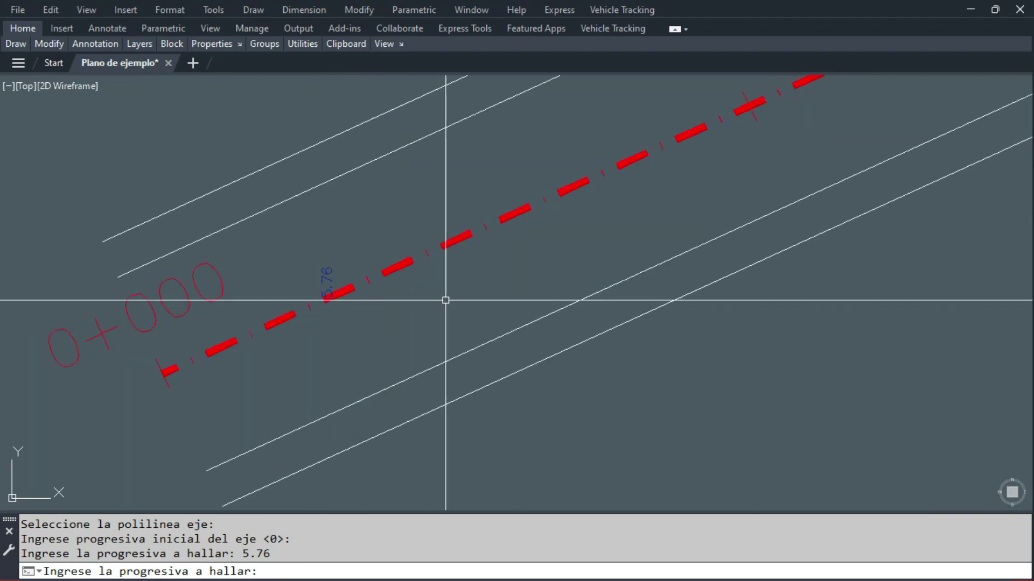
- Mark station 10.235 on the road axis and end the PP command
{"action": "type", "text": "10.23"}
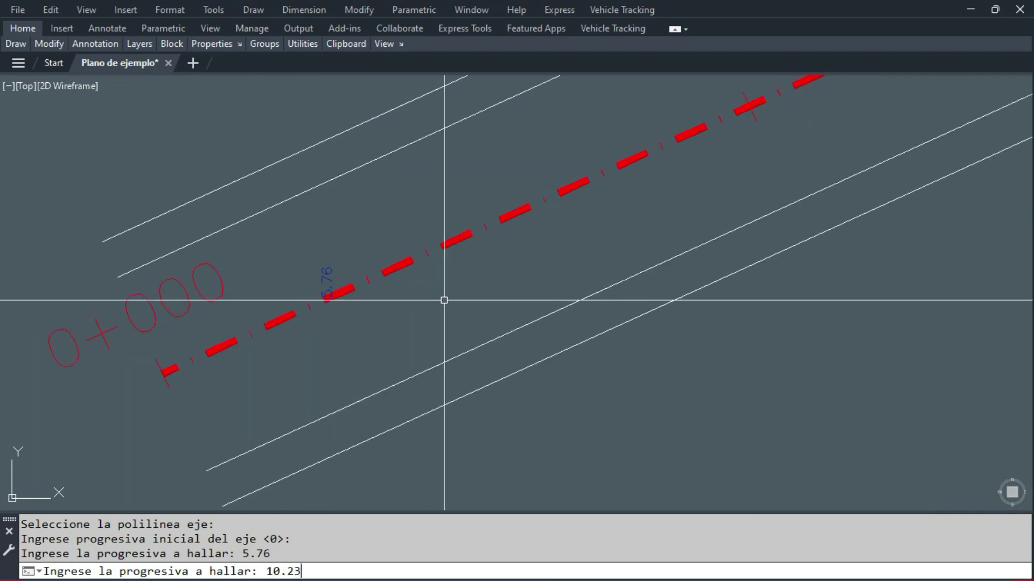
{"action": "type", "text": "5"}
{"action": "key", "text": "Return"}
{"action": "scroll", "coordinate": [459, 203], "scroll_direction": "up", "scroll_amount": 4}
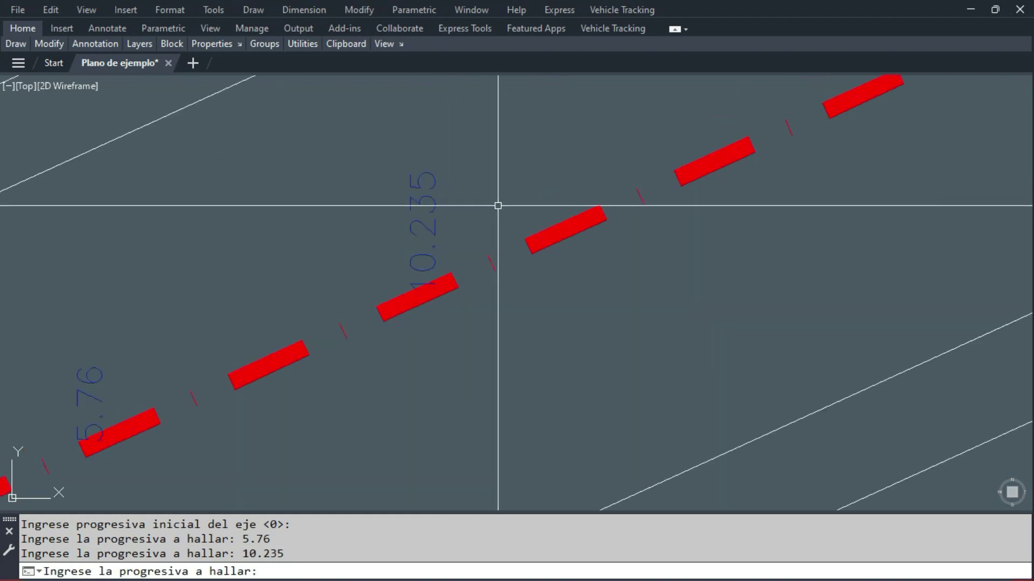
{"action": "scroll", "coordinate": [533, 279], "scroll_direction": "down", "scroll_amount": 5}
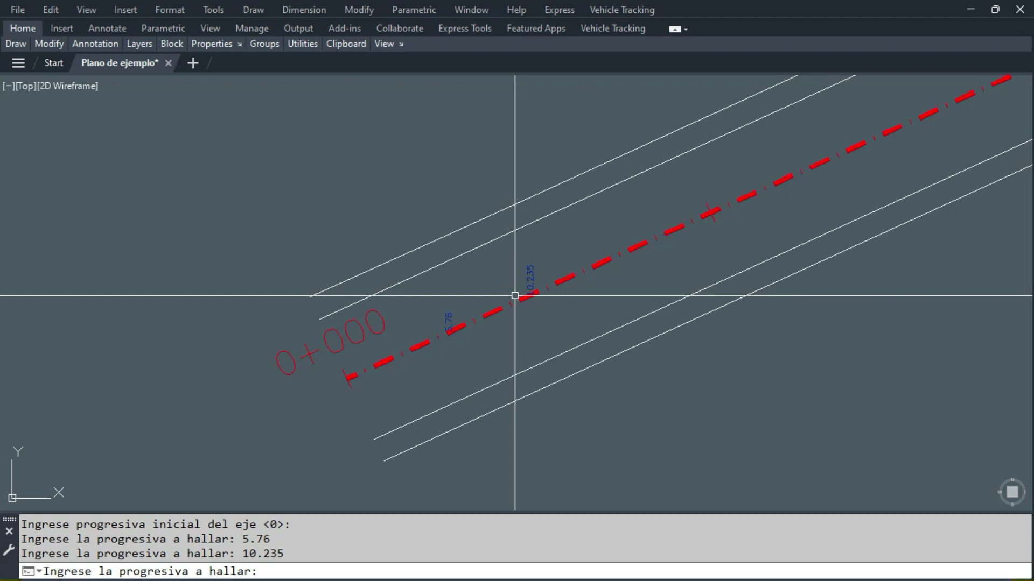
{"action": "scroll", "coordinate": [285, 331], "scroll_direction": "down", "scroll_amount": 5}
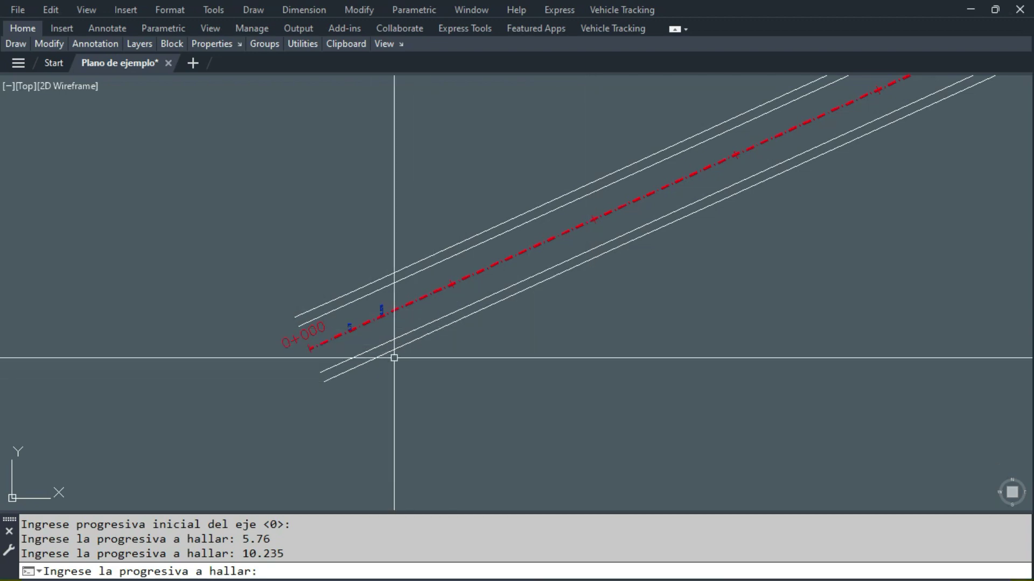
{"action": "scroll", "coordinate": [329, 332], "scroll_direction": "up", "scroll_amount": 2}
{"action": "scroll", "coordinate": [355, 329], "scroll_direction": "up", "scroll_amount": 4}
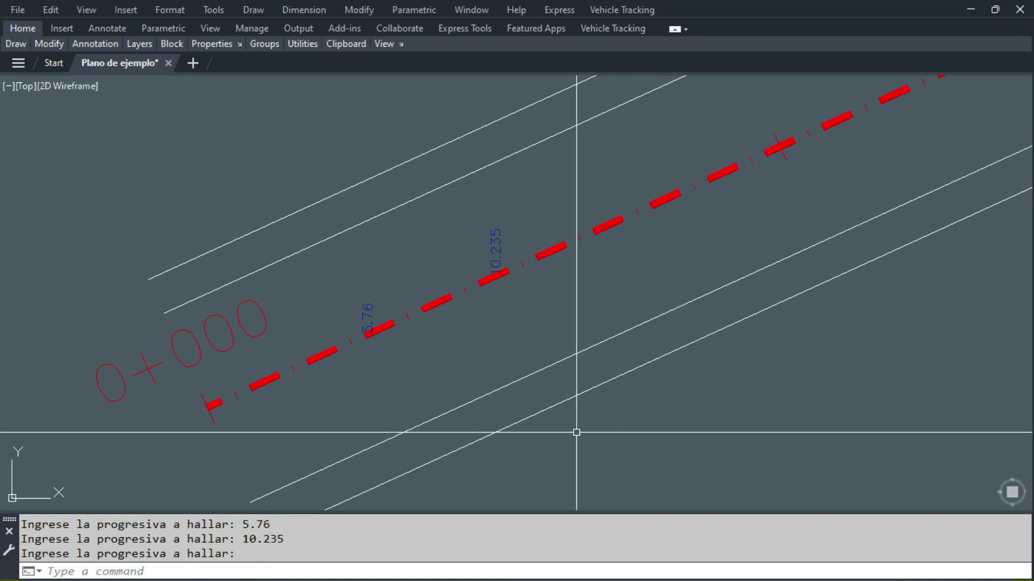
- Erase the 5.76 station mark from the road axis
{"action": "scroll", "coordinate": [503, 290], "scroll_direction": "down", "scroll_amount": 5}
{"action": "scroll", "coordinate": [461, 290], "scroll_direction": "up", "scroll_amount": 5}
{"action": "left_click", "coordinate": [460, 290]}
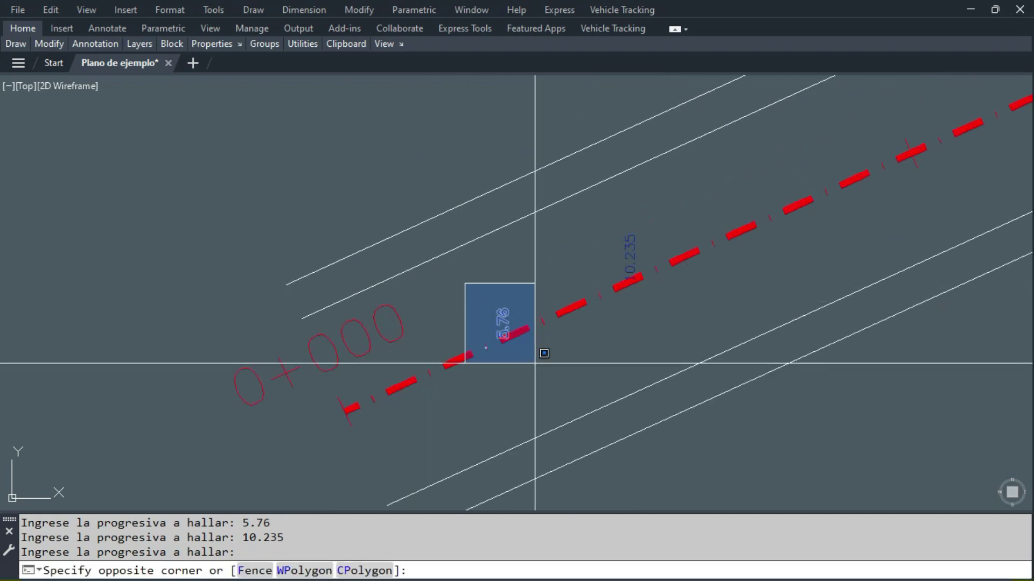
{"action": "scroll", "coordinate": [527, 334], "scroll_direction": "up", "scroll_amount": 4}
{"action": "left_click", "coordinate": [501, 303]}
{"action": "key", "text": "Escape"}
{"action": "left_click", "coordinate": [426, 246]}
{"action": "left_click", "coordinate": [512, 434]}
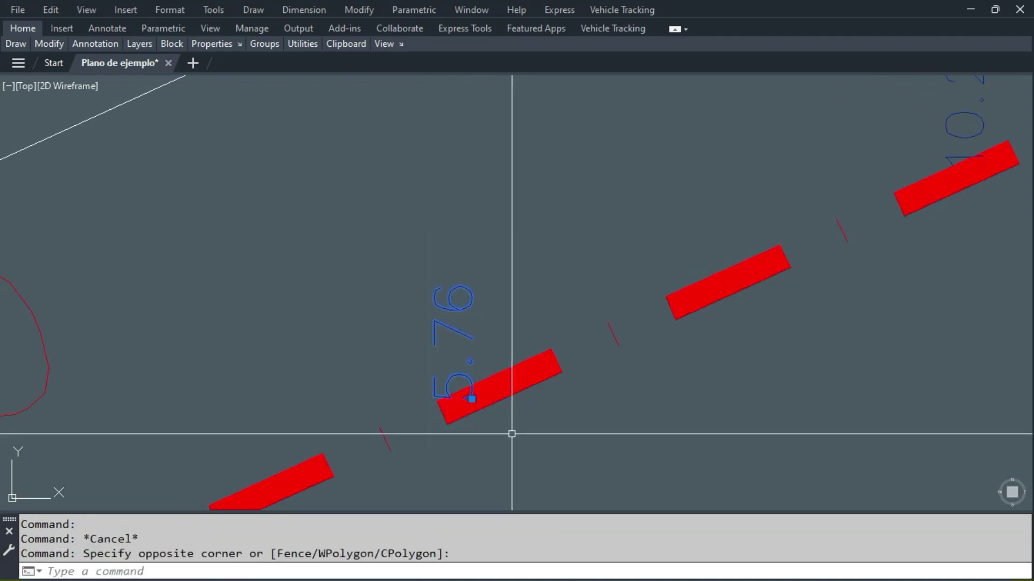
{"action": "scroll", "coordinate": [568, 307], "scroll_direction": "down", "scroll_amount": 5}
{"action": "key", "text": "Delete"}
- Erase the 10.235 station mark from the road axis
{"action": "middle_click_drag", "start_coordinate": [660, 260], "coordinate": [448, 321]}
{"action": "scroll", "coordinate": [409, 269], "scroll_direction": "up", "scroll_amount": 4}
{"action": "left_click", "coordinate": [368, 215]}
{"action": "left_click", "coordinate": [418, 369]}
{"action": "scroll", "coordinate": [426, 347], "scroll_direction": "down", "scroll_amount": 3}
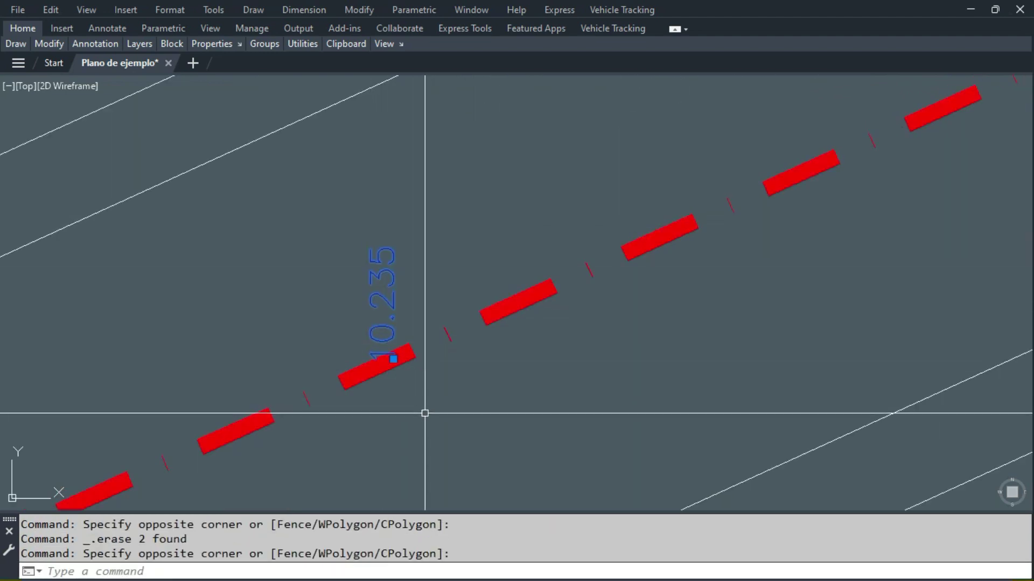
{"action": "key", "text": "Delete"}
{"action": "scroll", "coordinate": [463, 345], "scroll_direction": "down", "scroll_amount": 2}
{"action": "scroll", "coordinate": [449, 372], "scroll_direction": "up", "scroll_amount": 2}
{"action": "scroll", "coordinate": [458, 365], "scroll_direction": "down", "scroll_amount": 4}
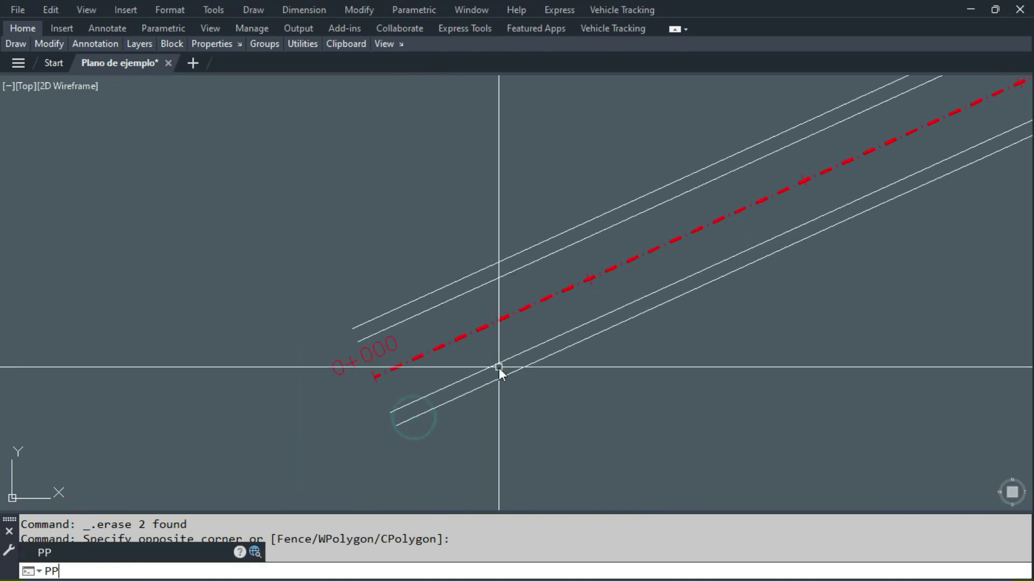
- Run the PP routine with the Abrir archivo option and load Progresivas-ejemplo.txt from Documentos
{"action": "key", "text": "Return"}
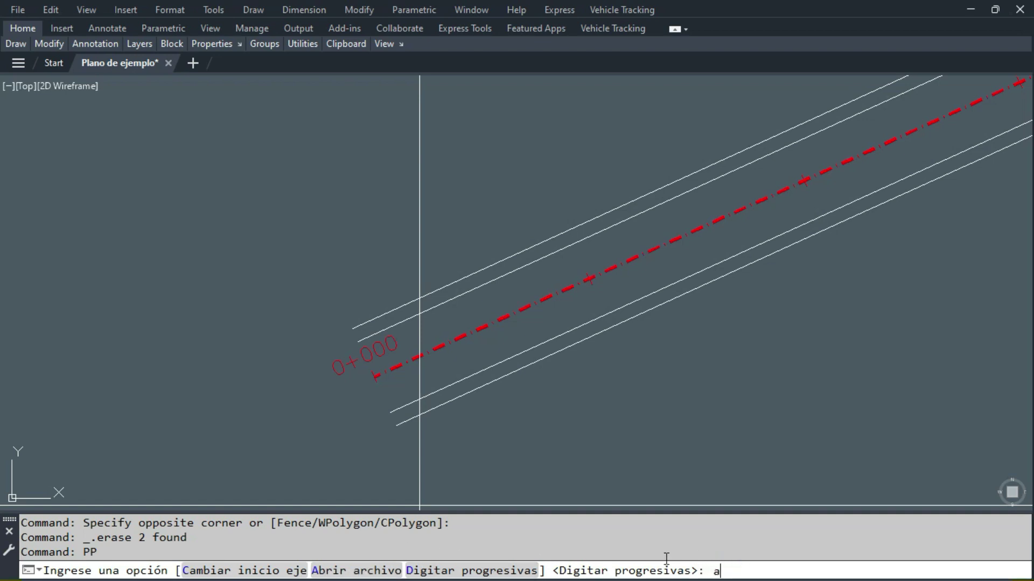
{"action": "left_click", "coordinate": [361, 570]}
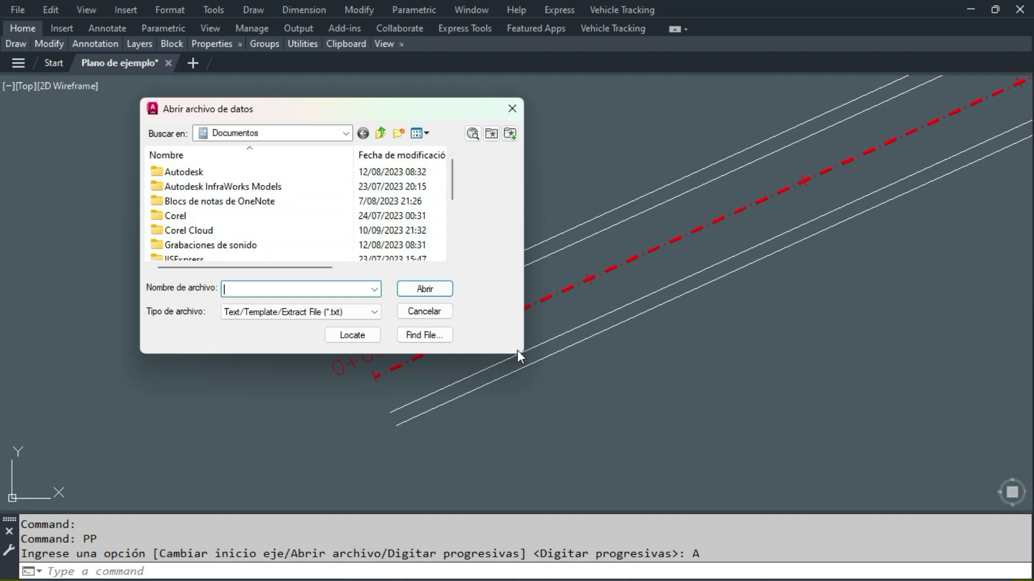
{"action": "left_click_drag", "start_coordinate": [353, 155], "coordinate": [207, 156]}
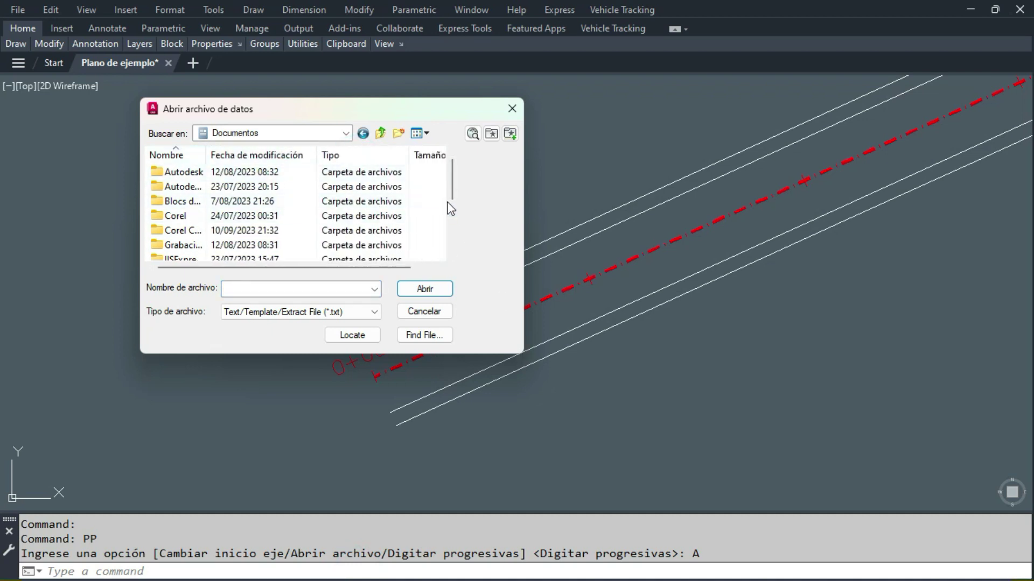
{"action": "scroll", "coordinate": [403, 219], "scroll_direction": "down", "scroll_amount": 3}
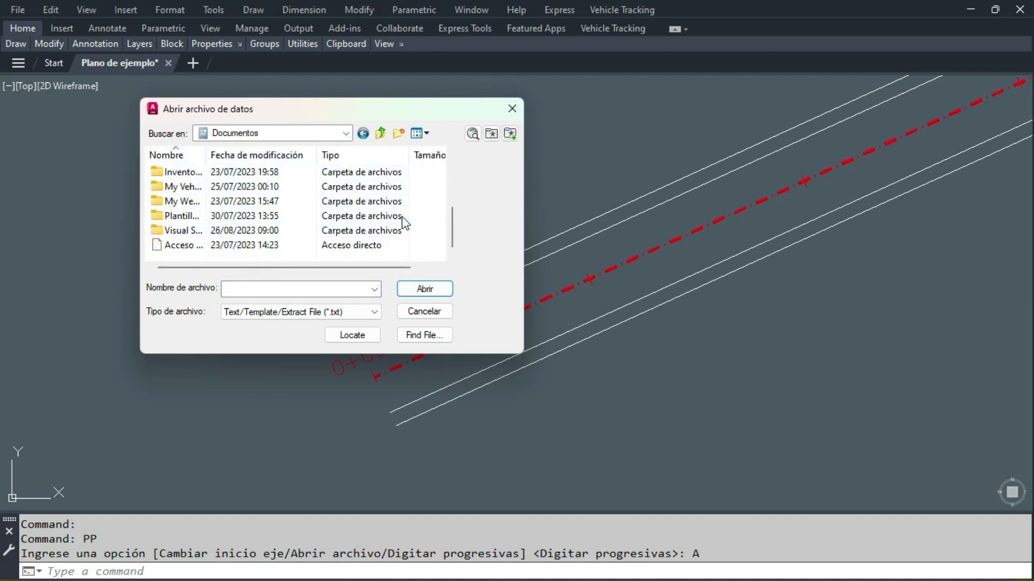
{"action": "right_click", "coordinate": [196, 267]}
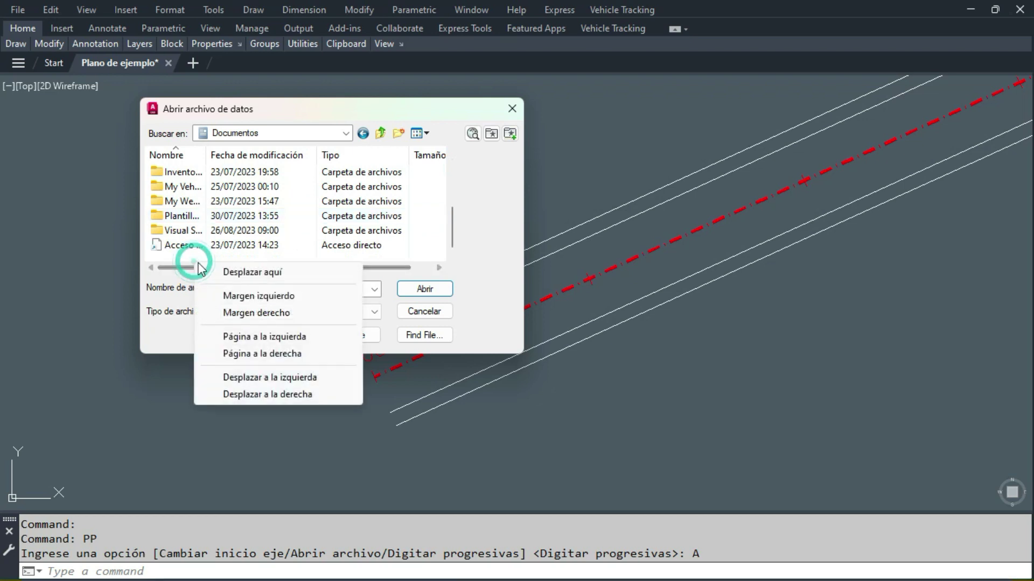
{"action": "left_click", "coordinate": [164, 264]}
{"action": "left_click", "coordinate": [164, 259]}
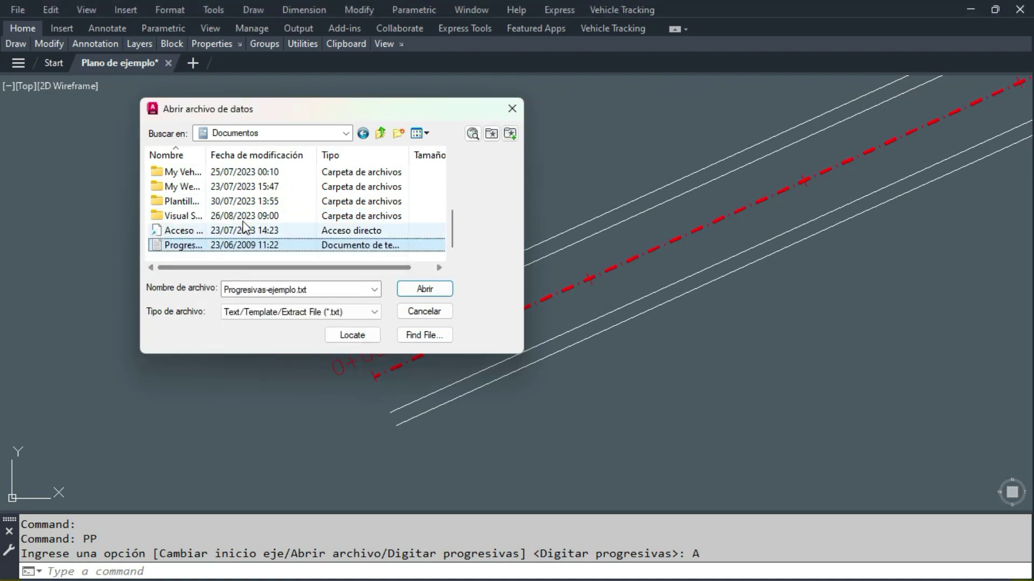
{"action": "left_click_drag", "start_coordinate": [205, 155], "coordinate": [319, 155]}
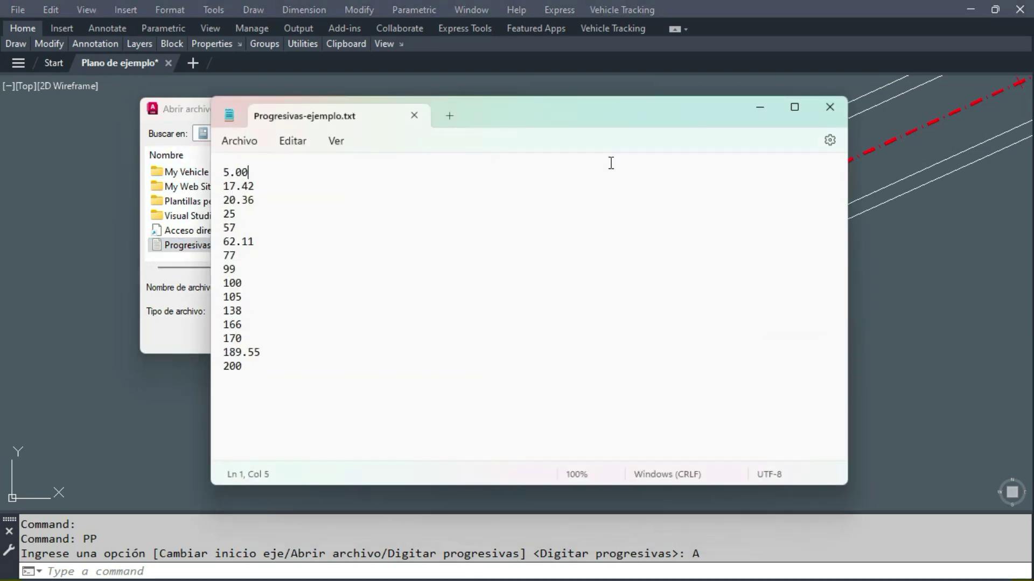
{"action": "left_click", "coordinate": [760, 113]}
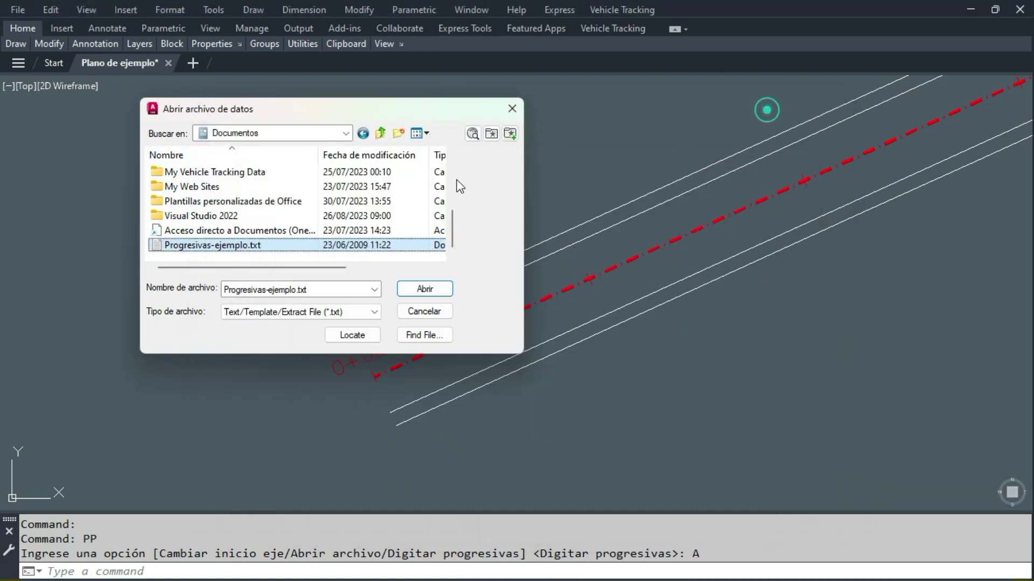
{"action": "left_click", "coordinate": [425, 289]}
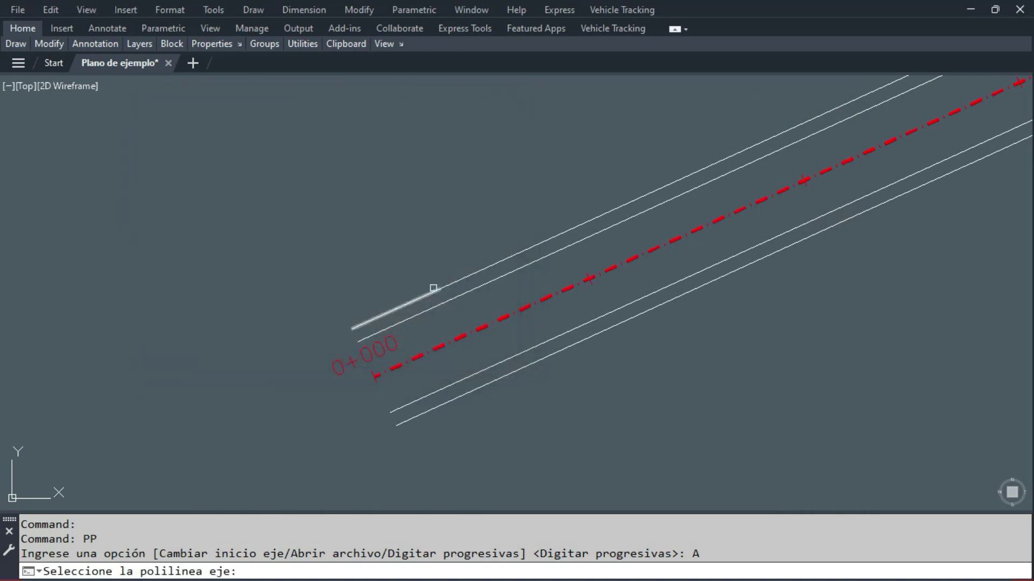
- Choose the road axis polyline near its 0+000 end and set its initial station to 0 to mark the file's stations
{"action": "scroll", "coordinate": [388, 373], "scroll_direction": "up", "scroll_amount": 4}
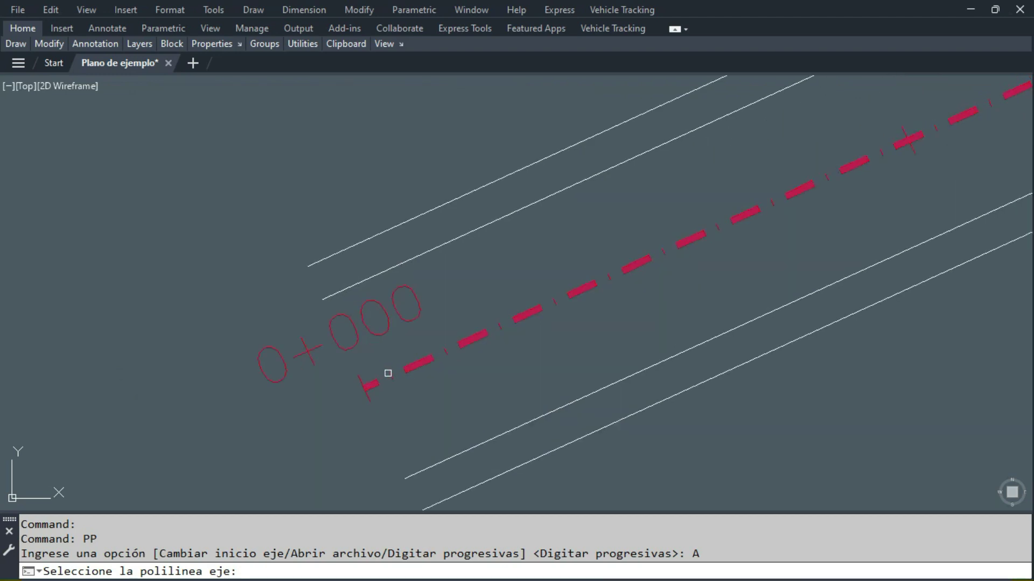
{"action": "left_click", "coordinate": [415, 367]}
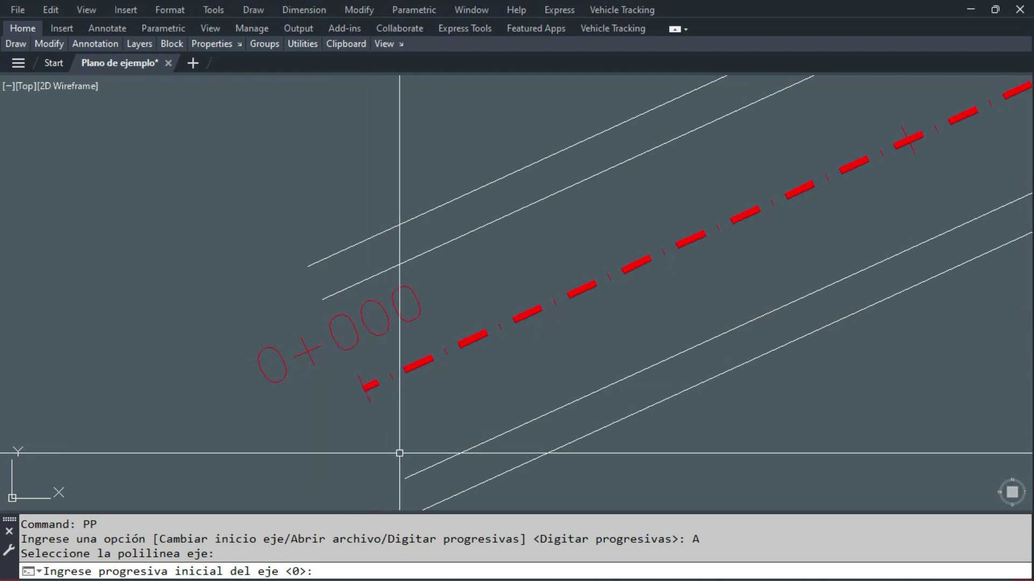
{"action": "scroll", "coordinate": [292, 353], "scroll_direction": "down", "scroll_amount": 3}
{"action": "scroll", "coordinate": [291, 353], "scroll_direction": "up", "scroll_amount": 2}
{"action": "scroll", "coordinate": [330, 334], "scroll_direction": "down", "scroll_amount": 2}
{"action": "middle_click_drag", "start_coordinate": [330, 334], "coordinate": [220, 377]}
{"action": "scroll", "coordinate": [470, 289], "scroll_direction": "down", "scroll_amount": 2}
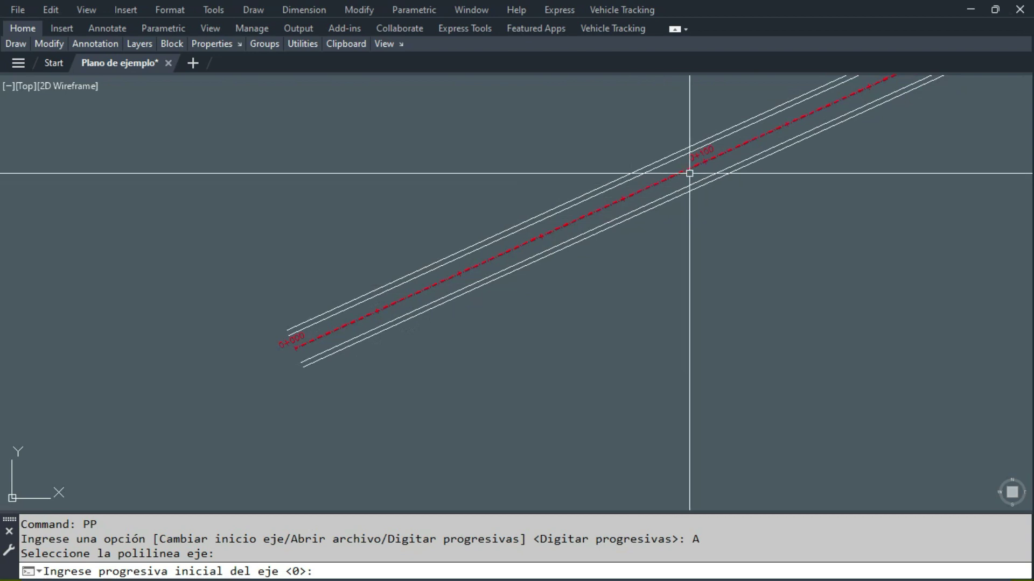
{"action": "scroll", "coordinate": [431, 323], "scroll_direction": "up", "scroll_amount": 2}
{"action": "scroll", "coordinate": [580, 271], "scroll_direction": "down", "scroll_amount": 2}
{"action": "scroll", "coordinate": [345, 317], "scroll_direction": "up", "scroll_amount": 5}
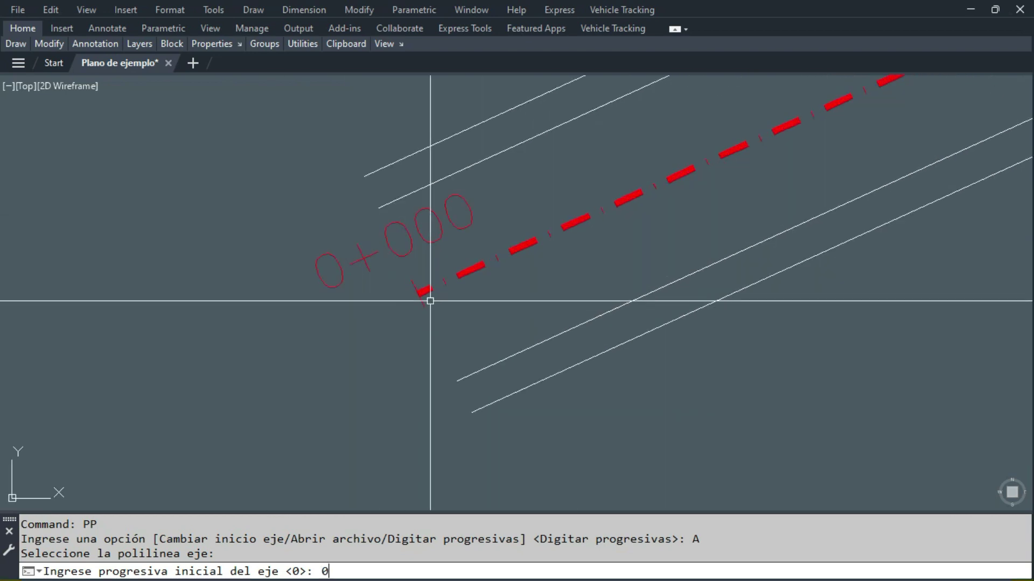
{"action": "key", "text": "Return"}
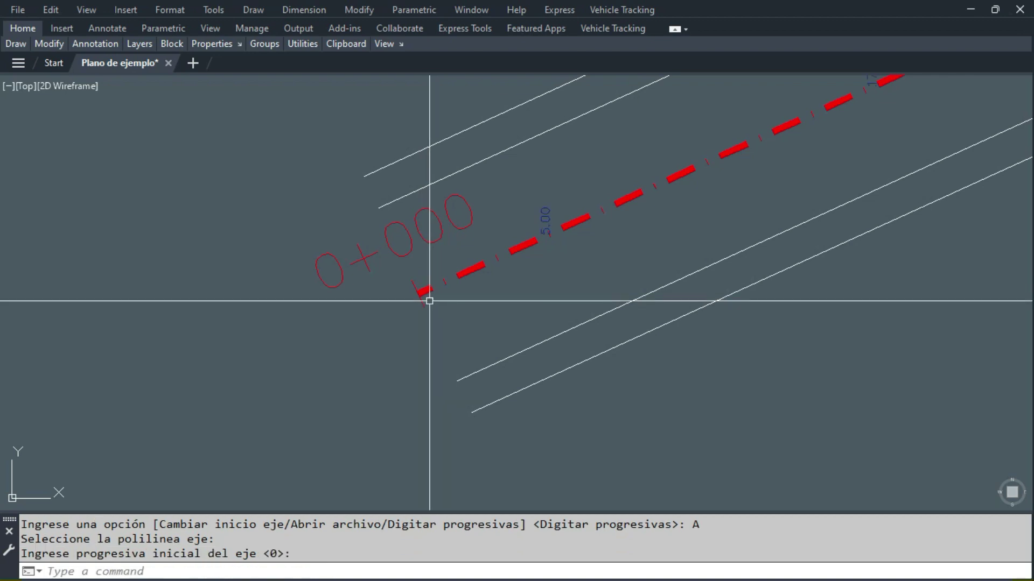
- Inspect the 5.00 and 17.42 station labels near the start of the road axis, selecting each in turn
{"action": "scroll", "coordinate": [427, 301], "scroll_direction": "down", "scroll_amount": 3}
{"action": "scroll", "coordinate": [386, 298], "scroll_direction": "down", "scroll_amount": 2}
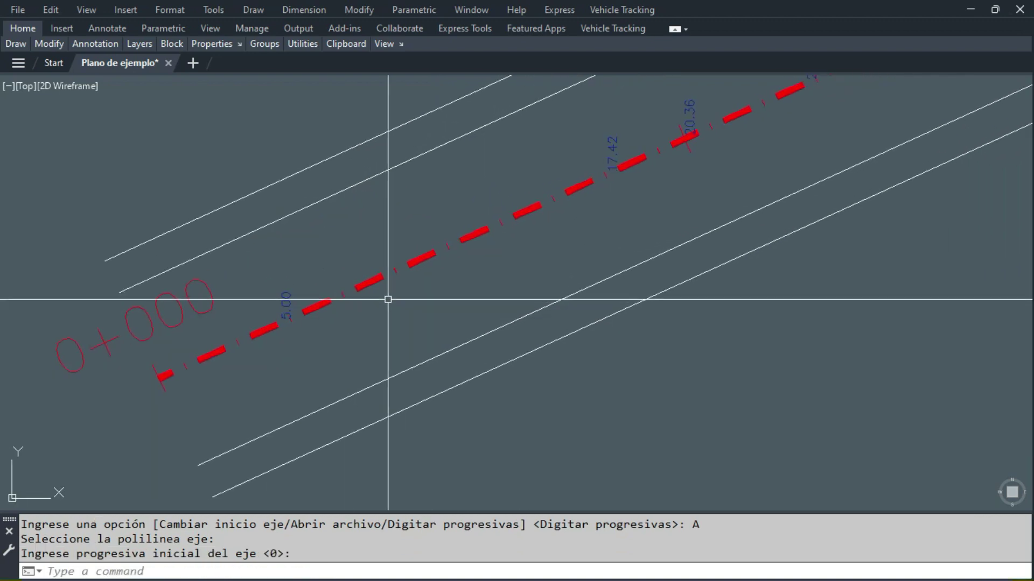
{"action": "scroll", "coordinate": [495, 267], "scroll_direction": "down", "scroll_amount": 1}
{"action": "scroll", "coordinate": [306, 334], "scroll_direction": "up", "scroll_amount": 3}
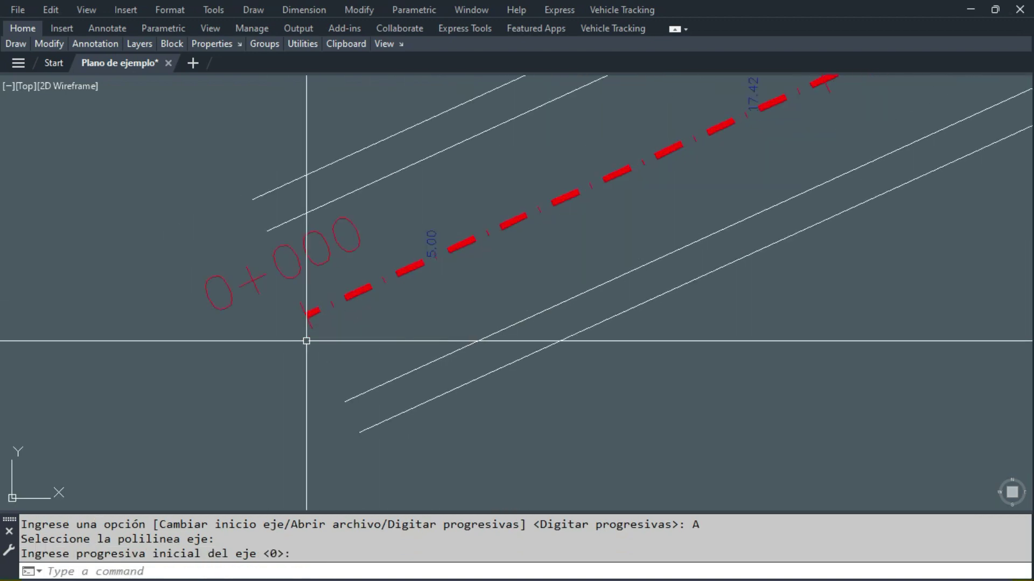
{"action": "scroll", "coordinate": [469, 280], "scroll_direction": "up", "scroll_amount": 2}
{"action": "left_click", "coordinate": [407, 210]}
{"action": "left_click", "coordinate": [364, 204]}
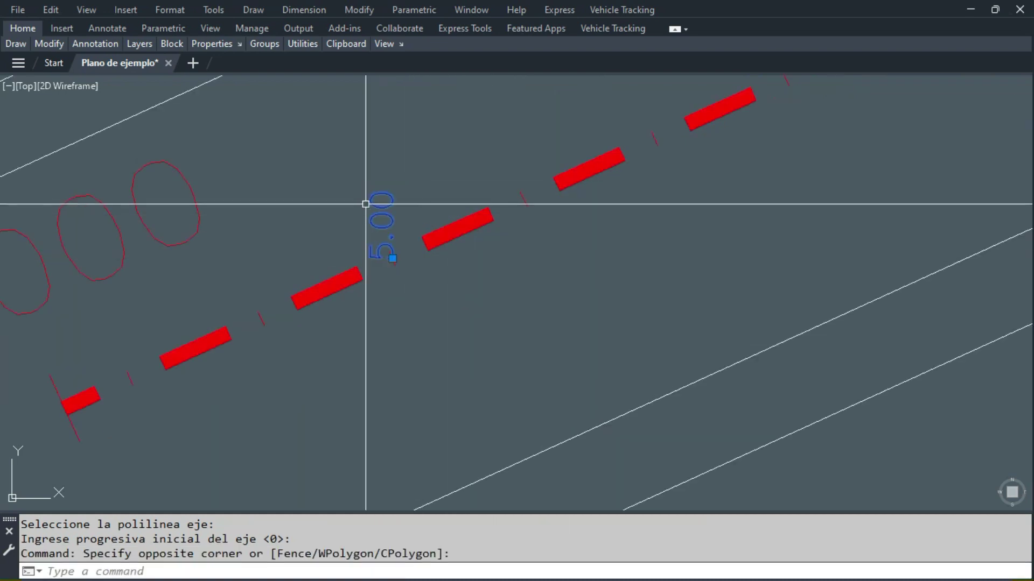
{"action": "scroll", "coordinate": [393, 234], "scroll_direction": "down", "scroll_amount": 3}
{"action": "middle_click_drag", "start_coordinate": [706, 125], "coordinate": [355, 347]}
{"action": "scroll", "coordinate": [333, 320], "scroll_direction": "up", "scroll_amount": 5}
{"action": "key", "text": "Escape"}
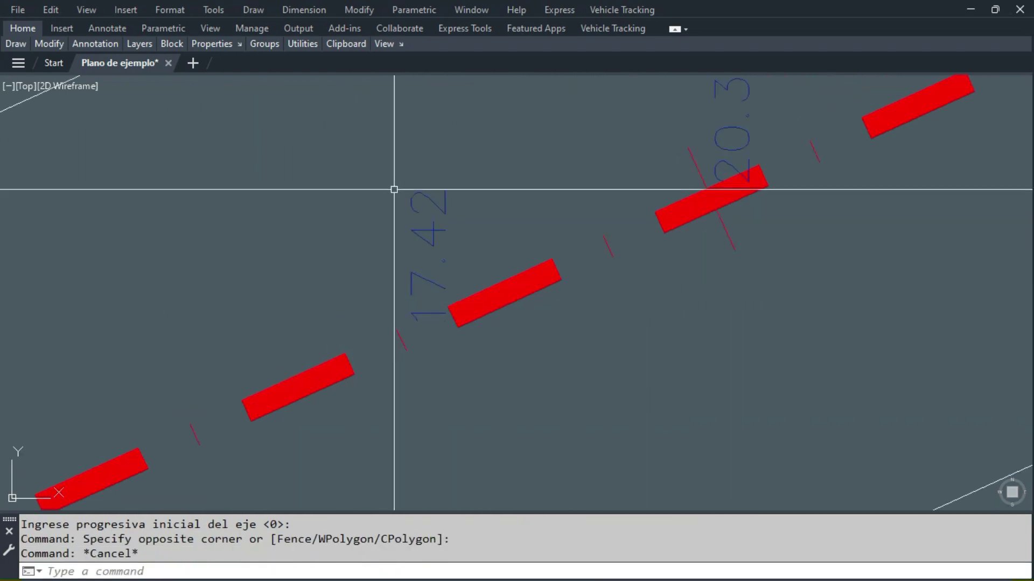
{"action": "left_click", "coordinate": [399, 186]}
{"action": "left_click", "coordinate": [457, 324]}
{"action": "middle_click_drag", "start_coordinate": [457, 315], "coordinate": [440, 226]}
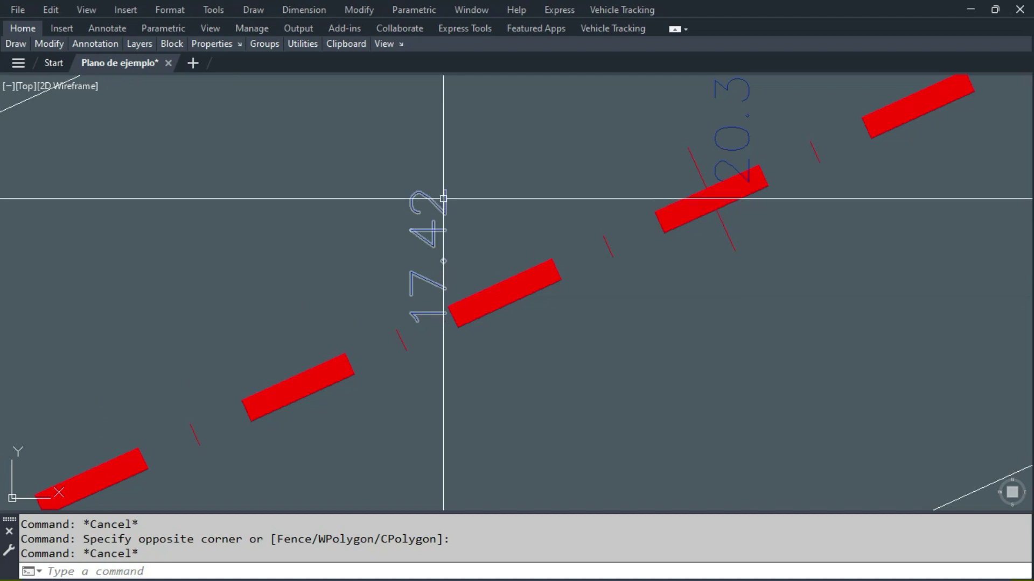
{"action": "scroll", "coordinate": [525, 275], "scroll_direction": "down", "scroll_amount": 4}
{"action": "middle_click_drag", "start_coordinate": [572, 262], "coordinate": [406, 360]}
{"action": "scroll", "coordinate": [362, 348], "scroll_direction": "up", "scroll_amount": 5}
{"action": "key", "text": "Escape"}
- Inspect the 20.36 and 25 station labels on the road axis, selecting each in turn
{"action": "left_click", "coordinate": [399, 245]}
{"action": "left_click", "coordinate": [318, 212]}
{"action": "scroll", "coordinate": [466, 239], "scroll_direction": "down", "scroll_amount": 2}
{"action": "middle_click_drag", "start_coordinate": [538, 208], "coordinate": [355, 348]}
{"action": "scroll", "coordinate": [469, 275], "scroll_direction": "up", "scroll_amount": 4}
{"action": "key", "text": "Escape"}
{"action": "left_click", "coordinate": [531, 208]}
{"action": "left_click", "coordinate": [388, 281]}
{"action": "scroll", "coordinate": [387, 281], "scroll_direction": "down", "scroll_amount": 4}
{"action": "scroll", "coordinate": [355, 349], "scroll_direction": "down", "scroll_amount": 1}
{"action": "scroll", "coordinate": [619, 202], "scroll_direction": "down", "scroll_amount": 1}
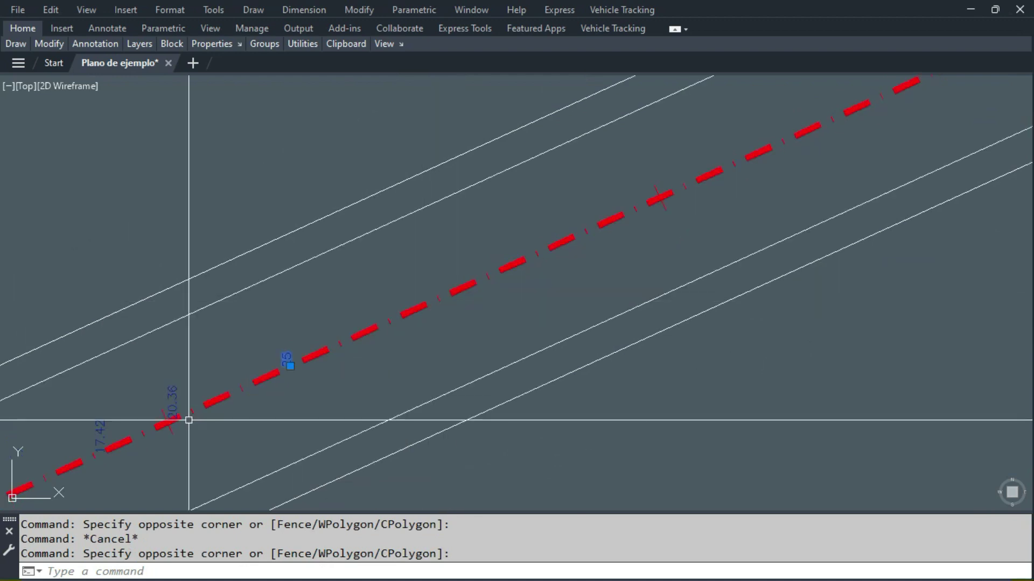
{"action": "scroll", "coordinate": [205, 413], "scroll_direction": "up", "scroll_amount": 6}
{"action": "key", "text": "Escape"}
- Compare the 57 station label on the axis with the station list in Progresivas-ejemplo.txt
{"action": "scroll", "coordinate": [584, 194], "scroll_direction": "down", "scroll_amount": 2}
{"action": "scroll", "coordinate": [357, 399], "scroll_direction": "down", "scroll_amount": 2}
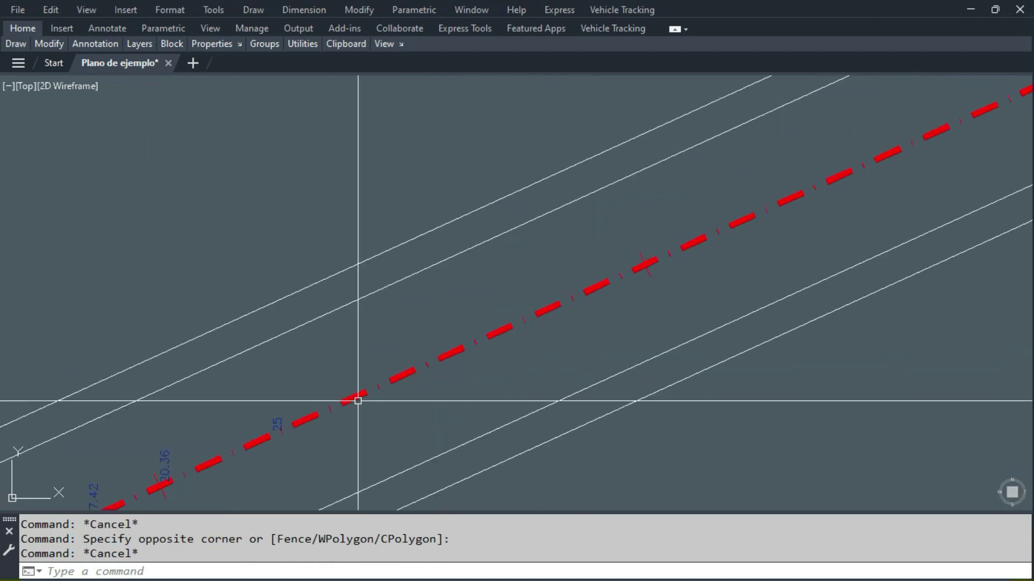
{"action": "scroll", "coordinate": [271, 331], "scroll_direction": "up", "scroll_amount": 2}
{"action": "scroll", "coordinate": [409, 277], "scroll_direction": "up", "scroll_amount": 3}
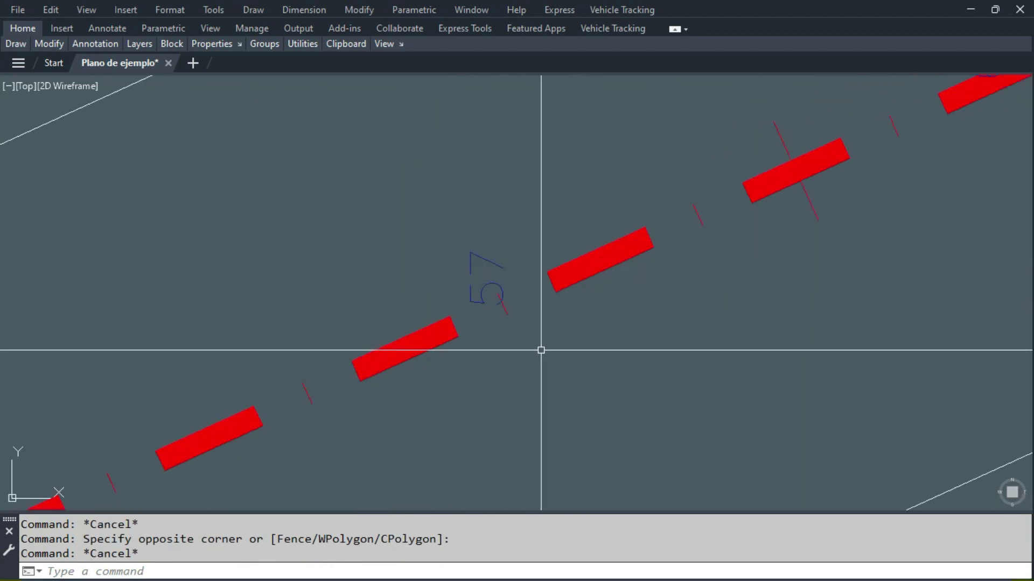
{"action": "scroll", "coordinate": [608, 315], "scroll_direction": "down", "scroll_amount": 1}
{"action": "key", "text": "alt+Tab"}
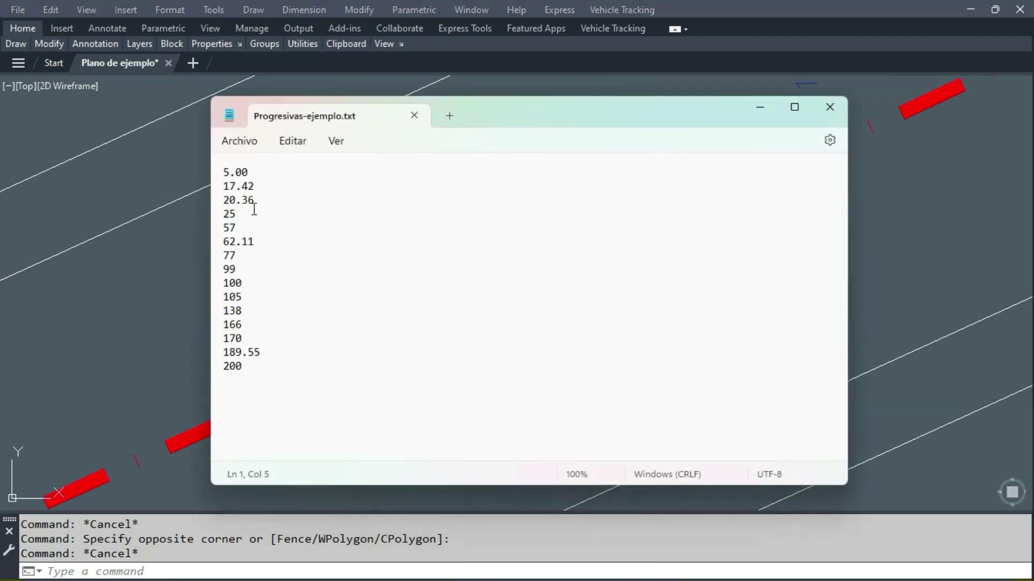
{"action": "key", "text": "alt+Tab"}
{"action": "scroll", "coordinate": [681, 224], "scroll_direction": "down", "scroll_amount": 2}
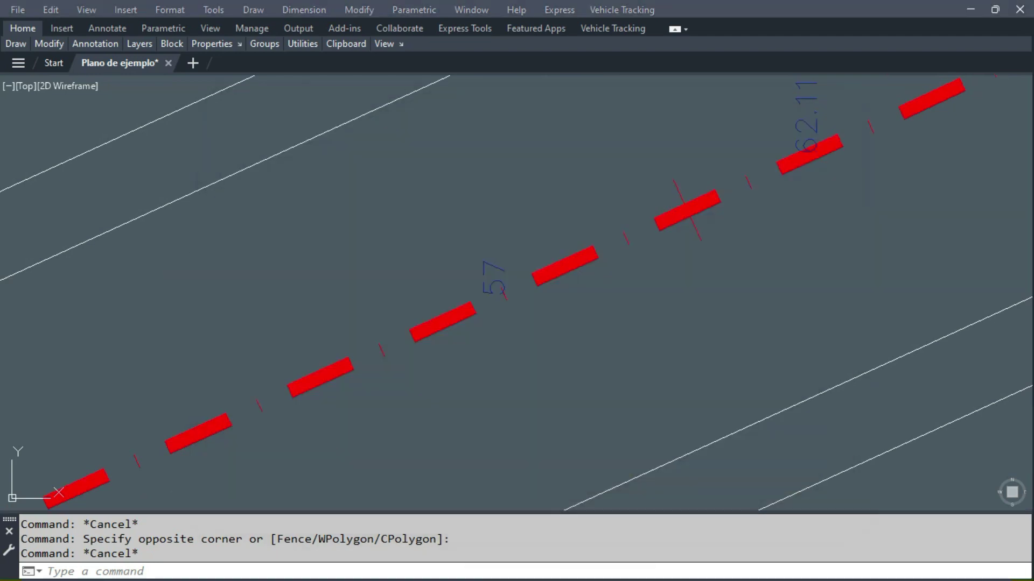
- Examine the remaining station labels along the axis from 62.11 to the 0+200 end
{"action": "scroll", "coordinate": [597, 277], "scroll_direction": "down", "scroll_amount": 1}
{"action": "scroll", "coordinate": [644, 215], "scroll_direction": "up", "scroll_amount": 2}
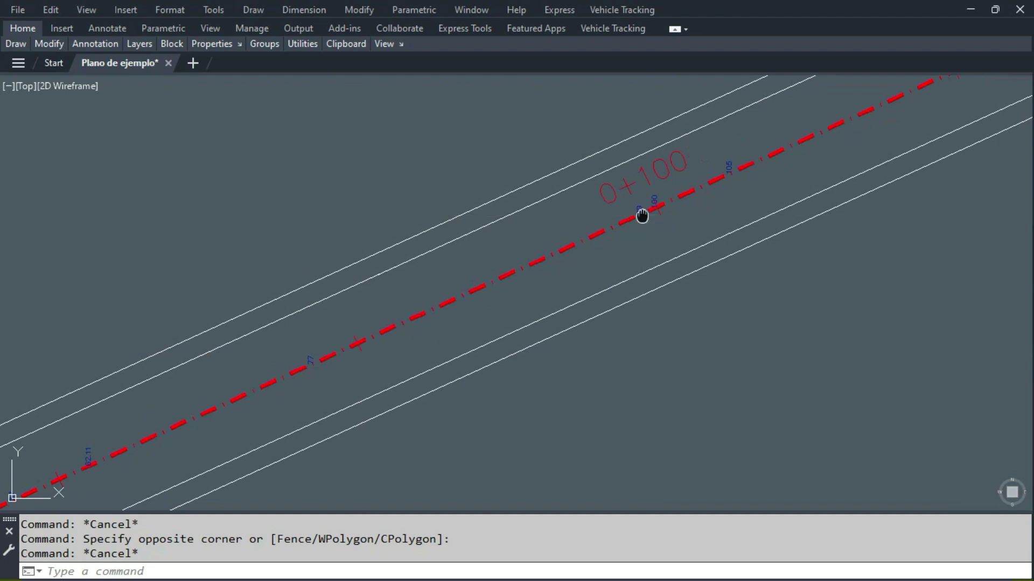
{"action": "scroll", "coordinate": [558, 337], "scroll_direction": "up", "scroll_amount": 3}
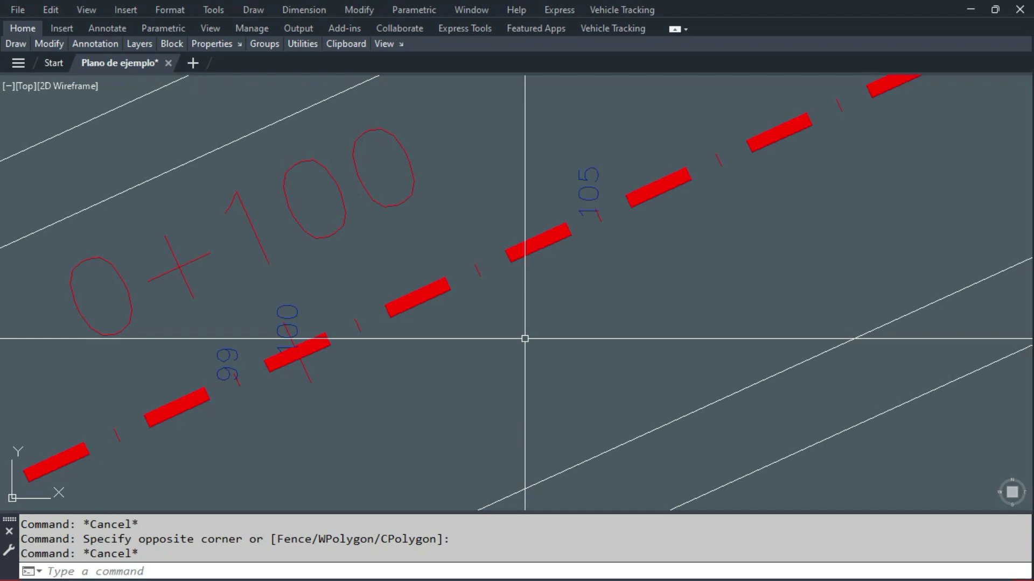
{"action": "scroll", "coordinate": [525, 338], "scroll_direction": "down", "scroll_amount": 8}
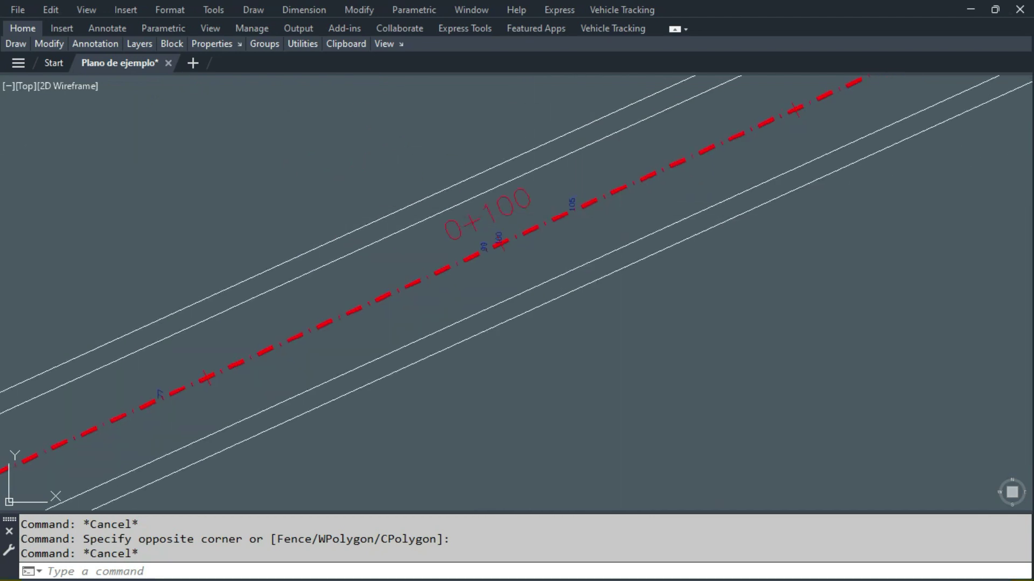
{"action": "scroll", "coordinate": [522, 243], "scroll_direction": "up", "scroll_amount": 10}
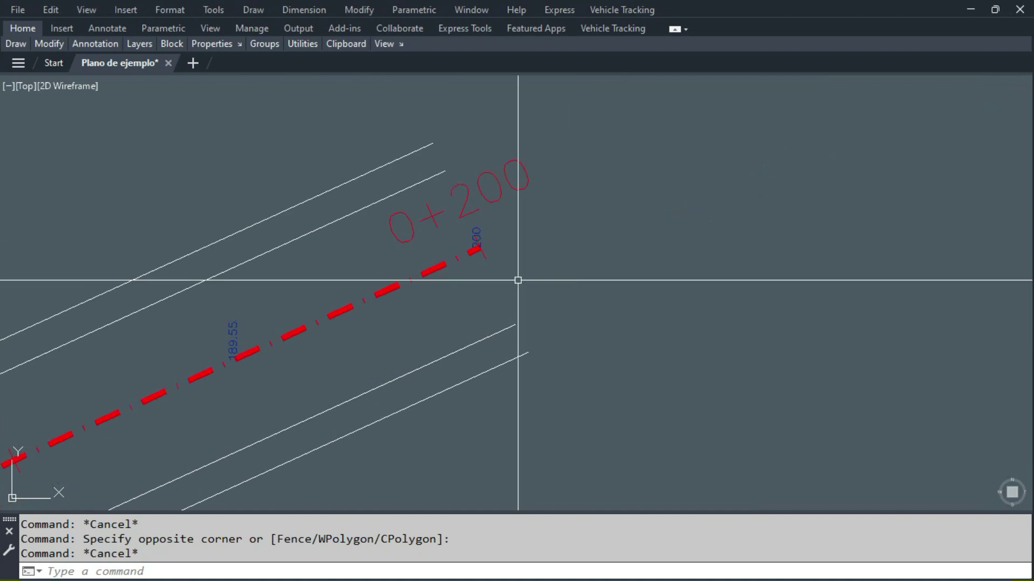
{"action": "scroll", "coordinate": [574, 231], "scroll_direction": "down", "scroll_amount": 6}
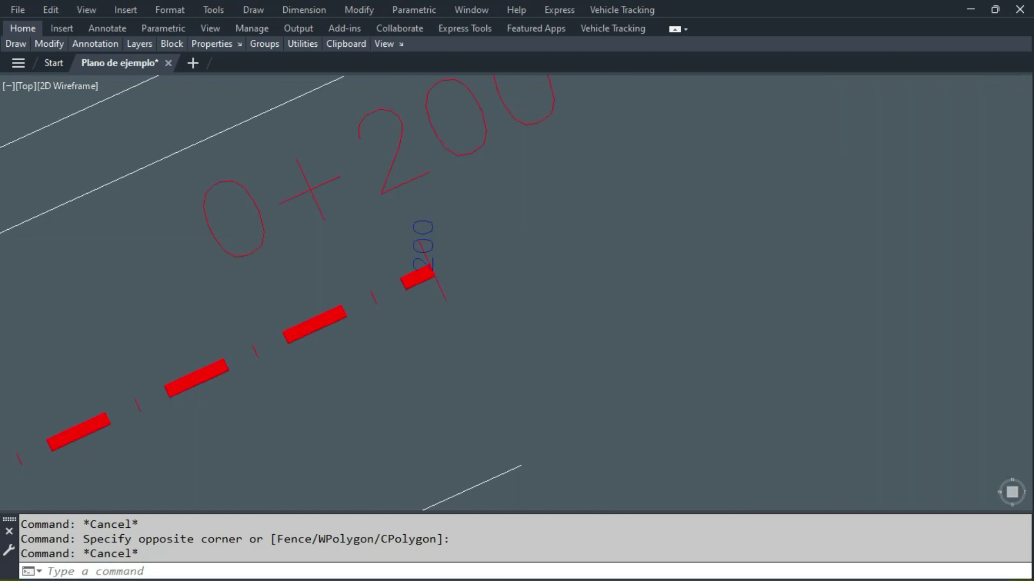
{"action": "scroll", "coordinate": [455, 325], "scroll_direction": "down", "scroll_amount": 3}
{"action": "middle_click_drag", "start_coordinate": [454, 325], "coordinate": [680, 214]}
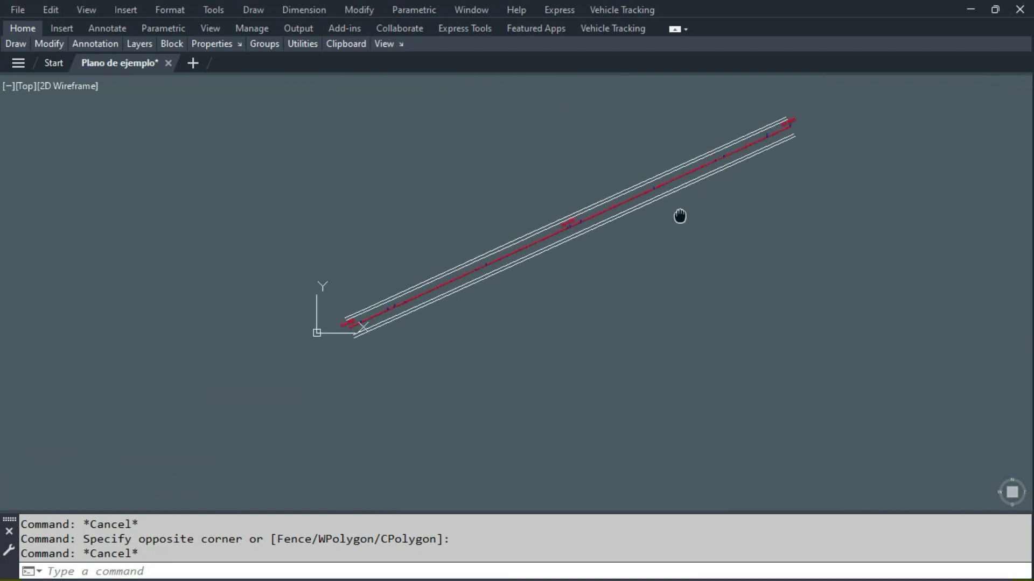
{"action": "scroll", "coordinate": [381, 310], "scroll_direction": "up", "scroll_amount": 5}
{"action": "mouse_move", "coordinate": [381, 310]}
{"action": "middle_mouse_down"}
{"action": "mouse_move", "coordinate": [247, 381]}
{"action": "mouse_move", "coordinate": [183, 385]}
{"action": "middle_mouse_up"}
{"action": "scroll", "coordinate": [563, 270], "scroll_direction": "up", "scroll_amount": 6}
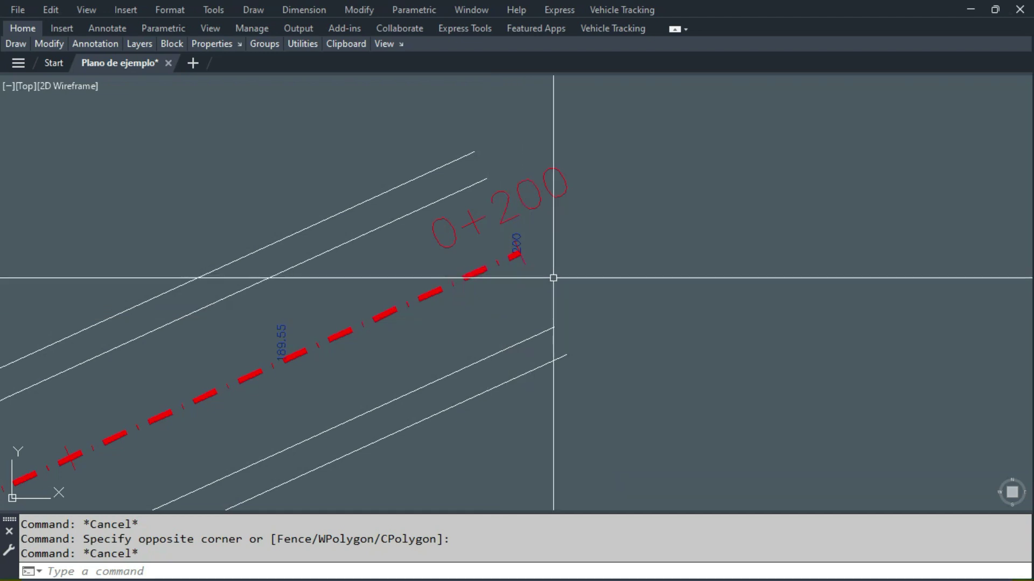
- Bring up the PP routine's options and examine the road axis between its 0+000 and 0+200 ends, without running any option
{"action": "scroll", "coordinate": [592, 257], "scroll_direction": "down", "scroll_amount": 8}
{"action": "middle_click_drag", "start_coordinate": [145, 479], "coordinate": [458, 299]}
{"action": "scroll", "coordinate": [195, 402], "scroll_direction": "up", "scroll_amount": 4}
{"action": "middle_click_drag", "start_coordinate": [385, 296], "coordinate": [398, 312]}
{"action": "key", "text": "Escape"}
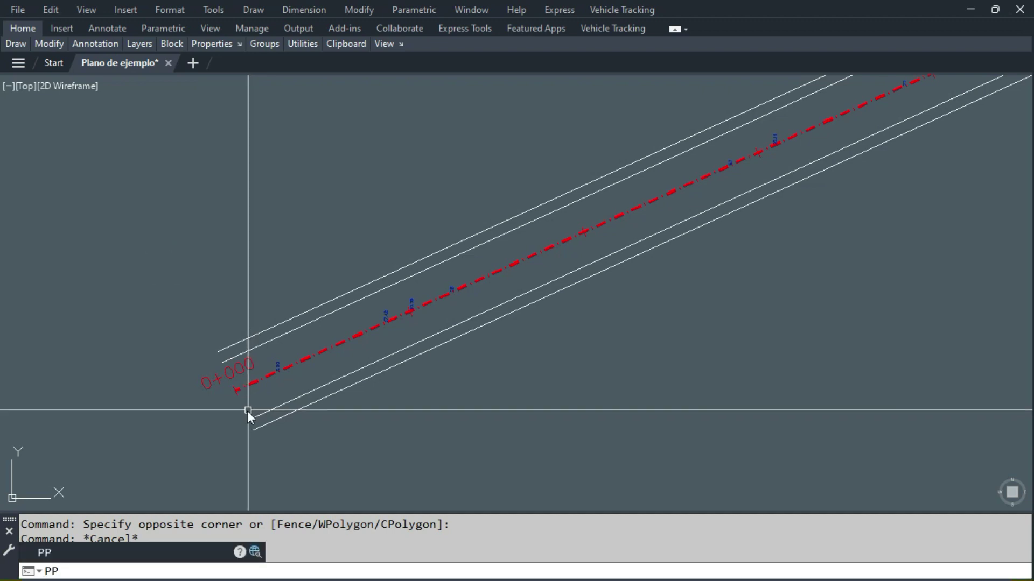
{"action": "key", "text": "Return"}
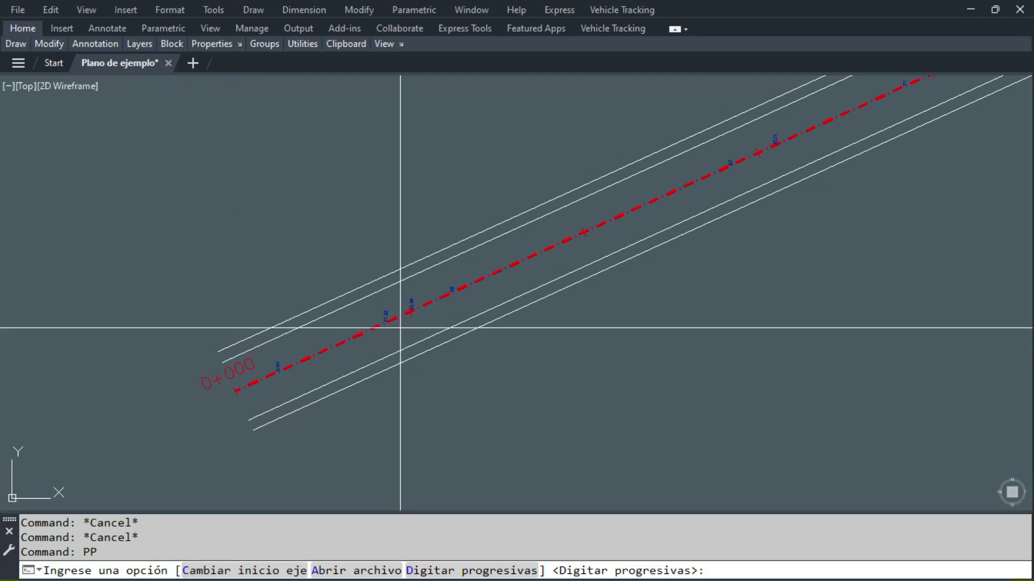
{"action": "scroll", "coordinate": [397, 328], "scroll_direction": "down", "scroll_amount": 5}
{"action": "middle_click_drag", "start_coordinate": [589, 295], "coordinate": [462, 295]}
{"action": "scroll", "coordinate": [619, 197], "scroll_direction": "up", "scroll_amount": 4}
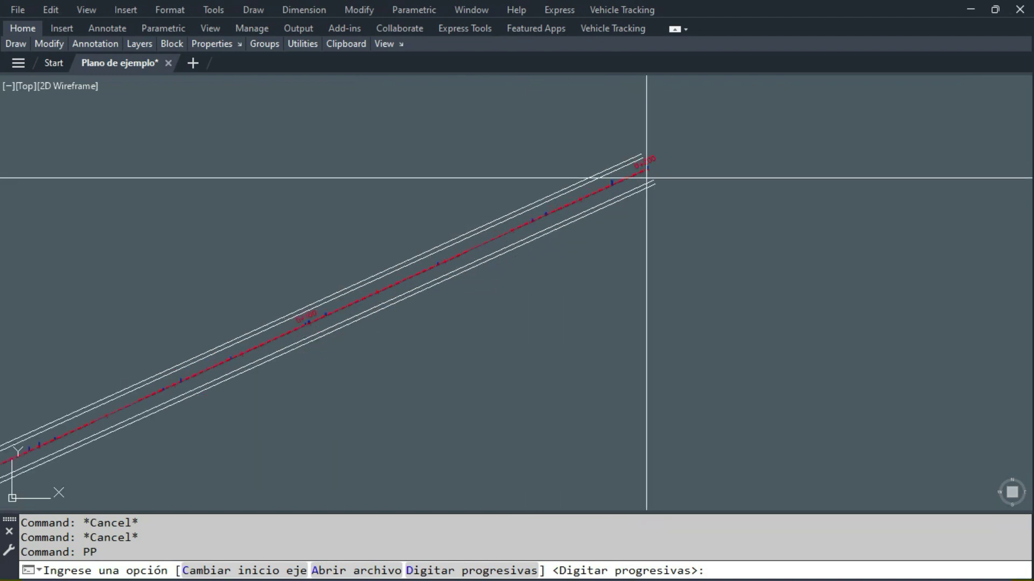
{"action": "scroll", "coordinate": [652, 169], "scroll_direction": "down", "scroll_amount": 2}
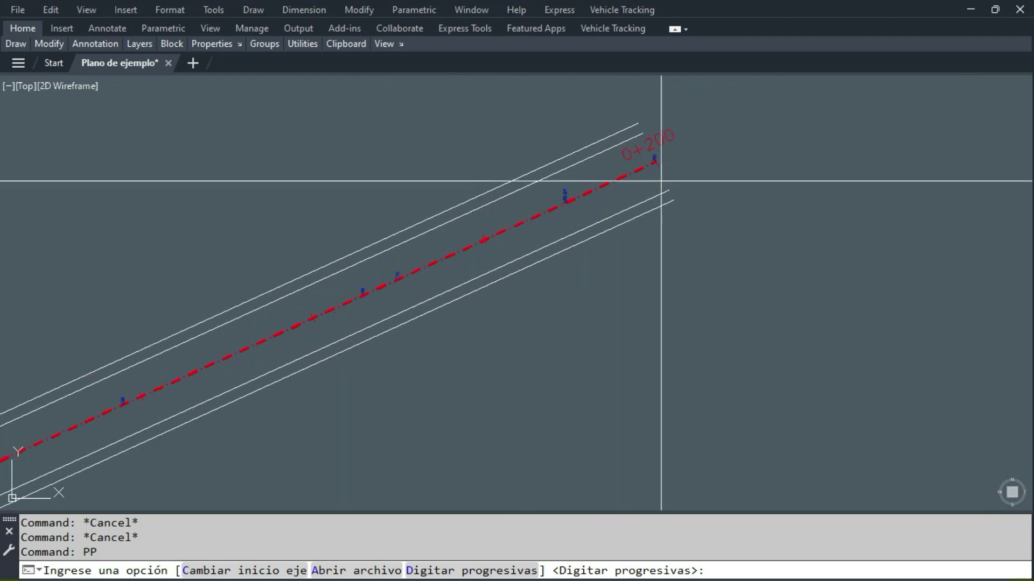
{"action": "scroll", "coordinate": [697, 172], "scroll_direction": "down", "scroll_amount": 2}
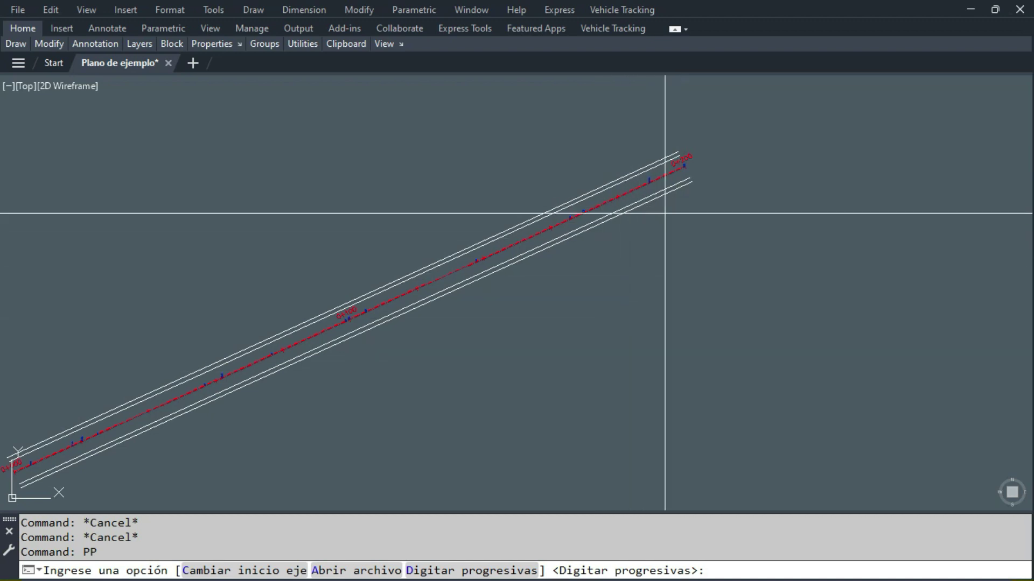
{"action": "scroll", "coordinate": [681, 173], "scroll_direction": "up", "scroll_amount": 3}
{"action": "scroll", "coordinate": [683, 172], "scroll_direction": "down", "scroll_amount": 5}
{"action": "scroll", "coordinate": [544, 277], "scroll_direction": "up", "scroll_amount": 4}
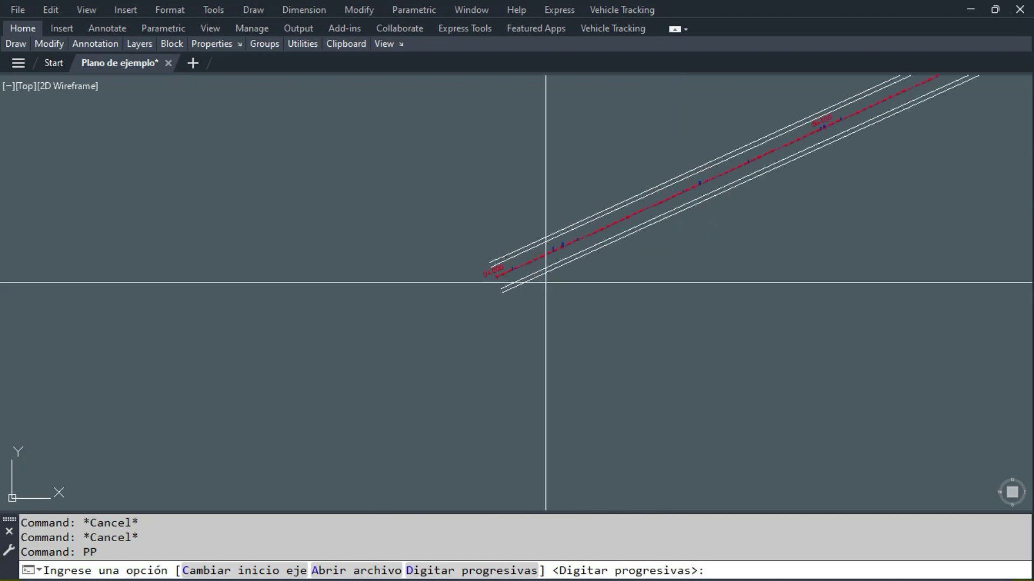
{"action": "middle_click_drag", "start_coordinate": [476, 277], "coordinate": [530, 330]}
{"action": "scroll", "coordinate": [582, 253], "scroll_direction": "down", "scroll_amount": 2}
{"action": "scroll", "coordinate": [619, 224], "scroll_direction": "up", "scroll_amount": 2}
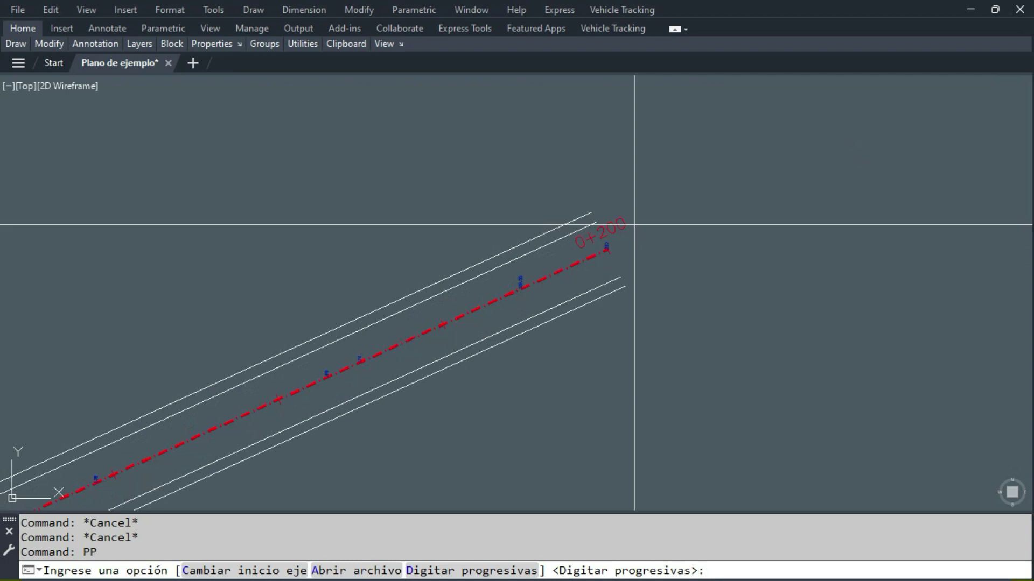
{"action": "scroll", "coordinate": [619, 222], "scroll_direction": "down", "scroll_amount": 3}
{"action": "scroll", "coordinate": [620, 223], "scroll_direction": "up", "scroll_amount": 2}
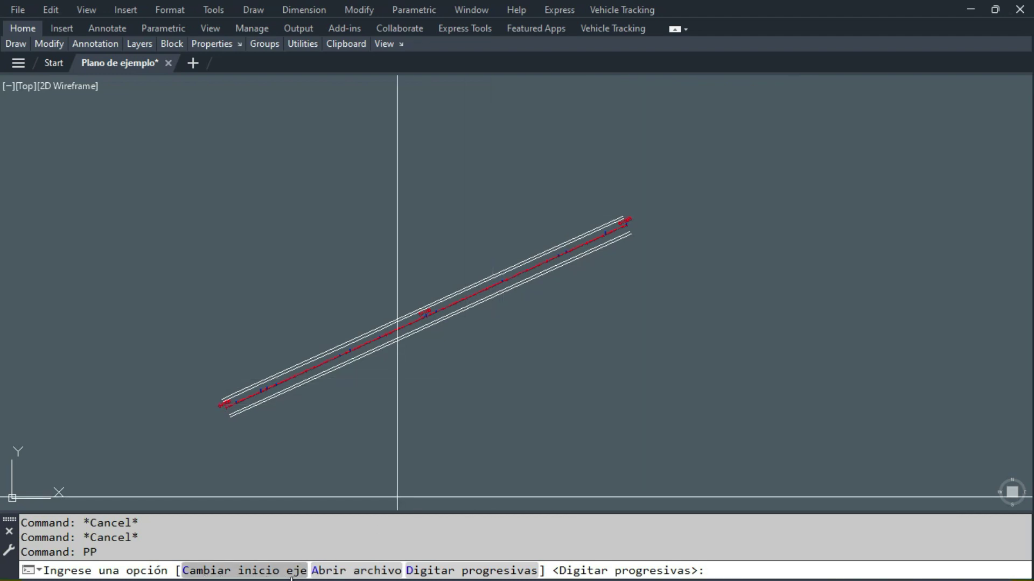
{"action": "scroll", "coordinate": [166, 356], "scroll_direction": "up", "scroll_amount": 5}
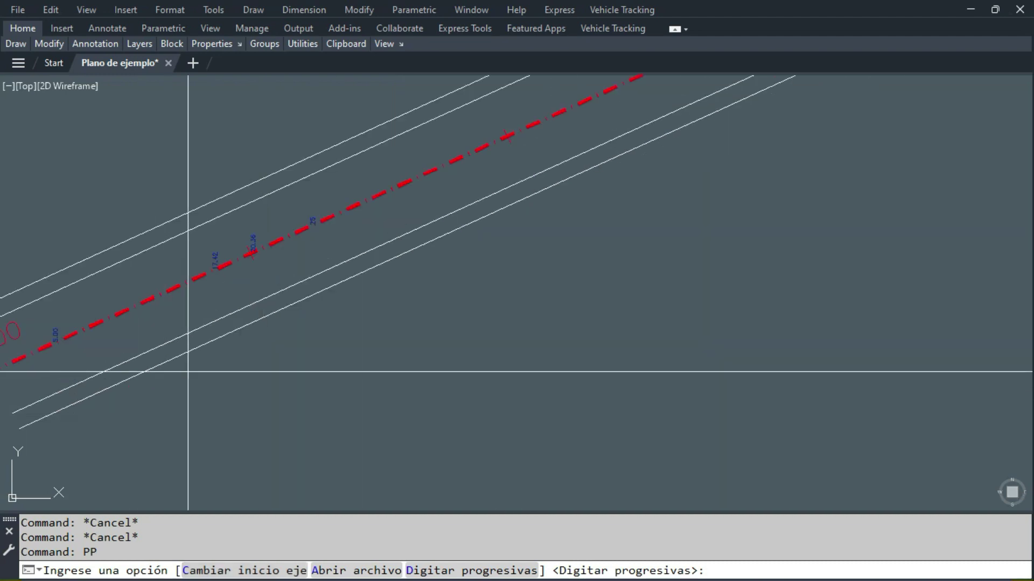
{"action": "middle_click_drag", "start_coordinate": [167, 345], "coordinate": [293, 334]}
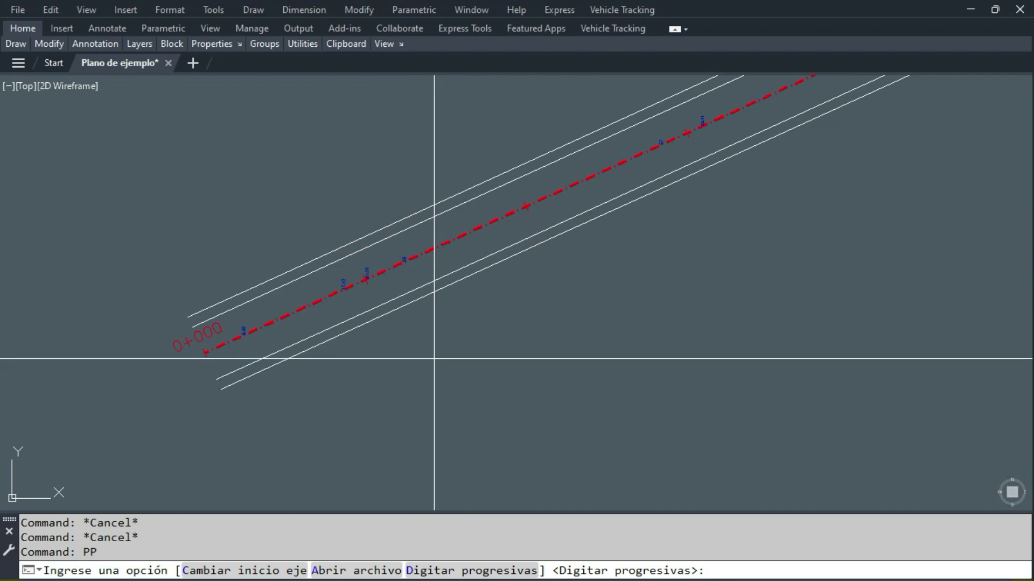
{"action": "key", "text": "Escape"}
{"action": "key", "text": "Escape"}
- Draw a straight polyline beside the road, starting near the 0+200 end and finishing near the 0+000 end
{"action": "type", "text": "pl"}
{"action": "key", "text": "Return"}
{"action": "scroll", "coordinate": [758, 299], "scroll_direction": "down", "scroll_amount": 5}
{"action": "scroll", "coordinate": [635, 248], "scroll_direction": "up", "scroll_amount": 3}
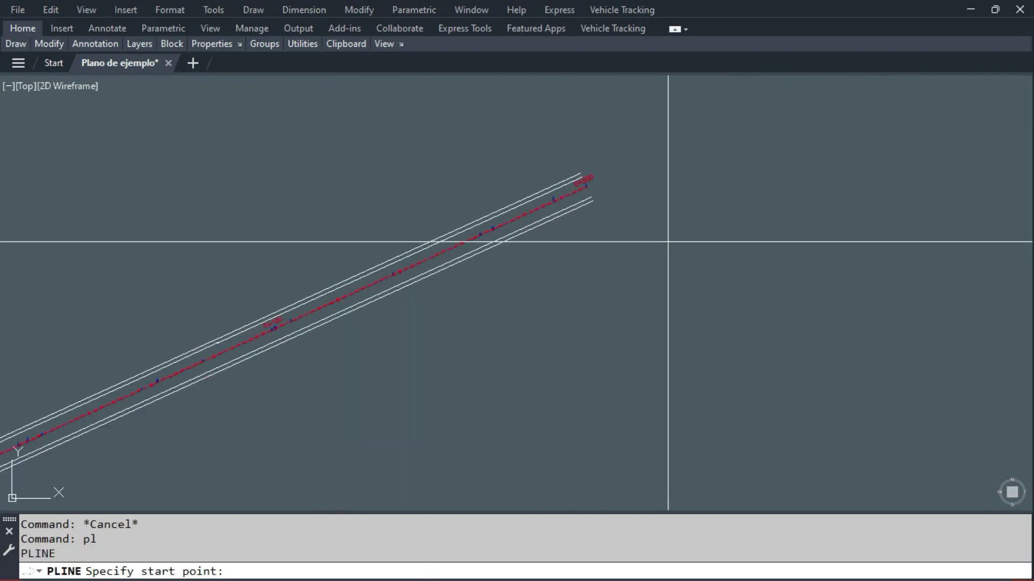
{"action": "left_click", "coordinate": [625, 249]}
{"action": "scroll", "coordinate": [715, 207], "scroll_direction": "up", "scroll_amount": 1}
{"action": "scroll", "coordinate": [277, 377], "scroll_direction": "down", "scroll_amount": 3}
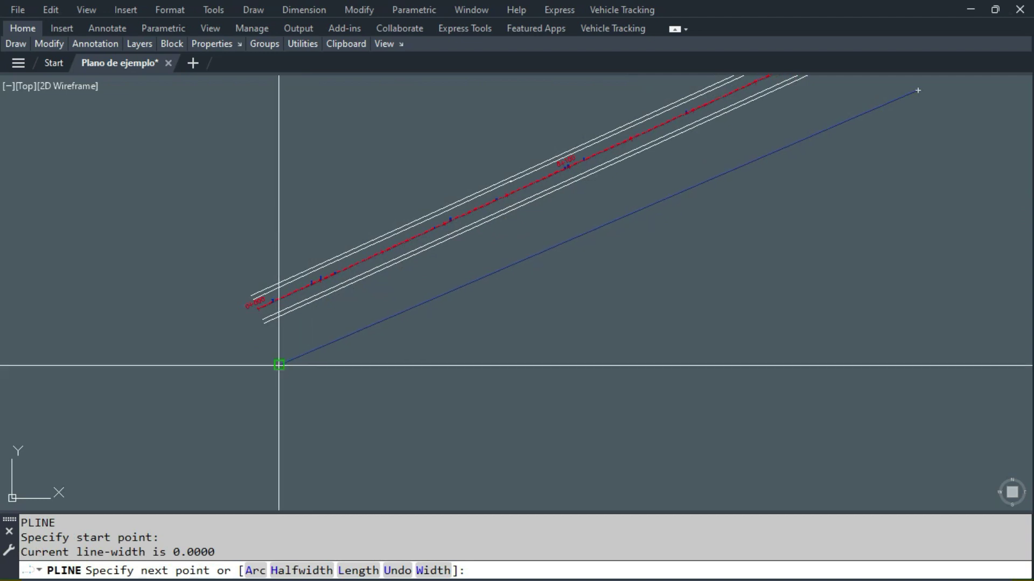
{"action": "left_click", "coordinate": [275, 367]}
{"action": "key", "text": "Escape"}
{"action": "scroll", "coordinate": [255, 300], "scroll_direction": "up", "scroll_amount": 3}
{"action": "key", "text": "Escape"}
- Copy the 0+000 label and its tick mark from the road axis start to the new polyline's end near 0+000
{"action": "type", "text": "cp"}
{"action": "key", "text": "Return"}
{"action": "scroll", "coordinate": [265, 301], "scroll_direction": "up", "scroll_amount": 3}
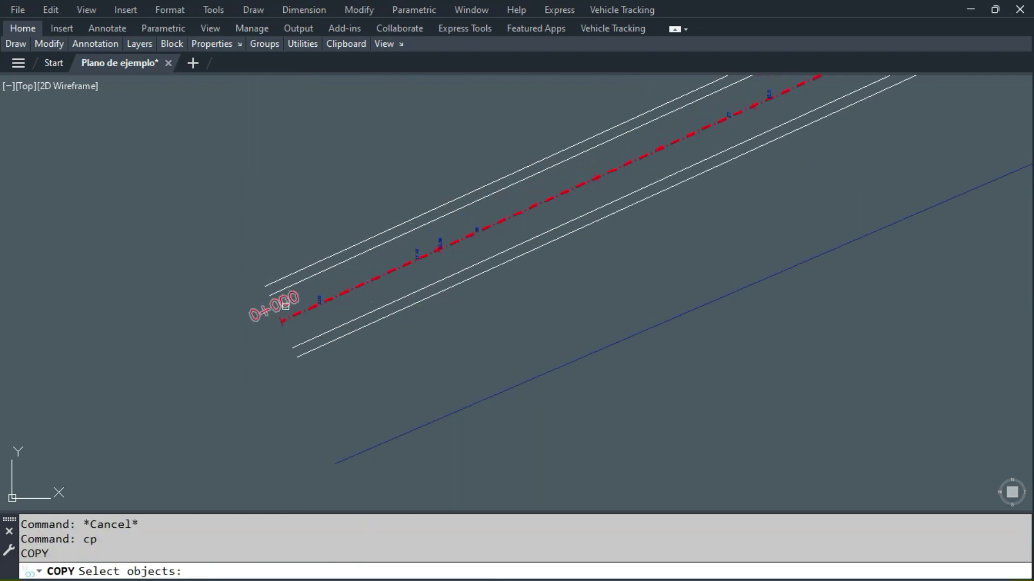
{"action": "scroll", "coordinate": [286, 320], "scroll_direction": "up", "scroll_amount": 5}
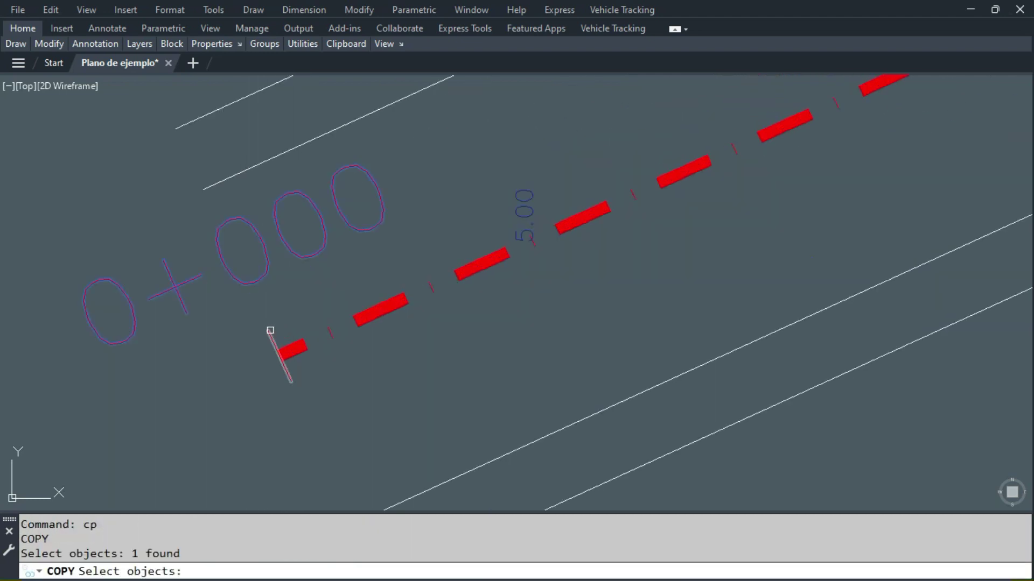
{"action": "key", "text": "Return"}
{"action": "scroll", "coordinate": [289, 344], "scroll_direction": "down", "scroll_amount": 2}
{"action": "left_click", "coordinate": [288, 351]}
{"action": "scroll", "coordinate": [345, 258], "scroll_direction": "down", "scroll_amount": 5}
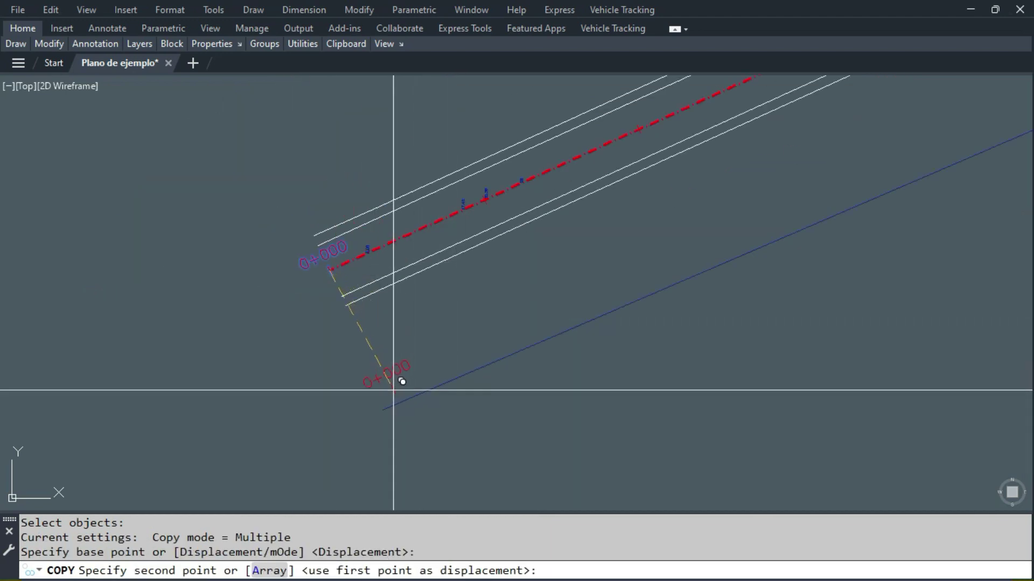
{"action": "left_click", "coordinate": [391, 402]}
{"action": "scroll", "coordinate": [399, 394], "scroll_direction": "down", "scroll_amount": 3}
{"action": "key", "text": "Escape"}
- Run PP with Abrir archivo, load Progresivas-ejemplo.txt, pick the new polyline as axis and accept 0 as the initial station
{"action": "scroll", "coordinate": [570, 361], "scroll_direction": "down", "scroll_amount": 3}
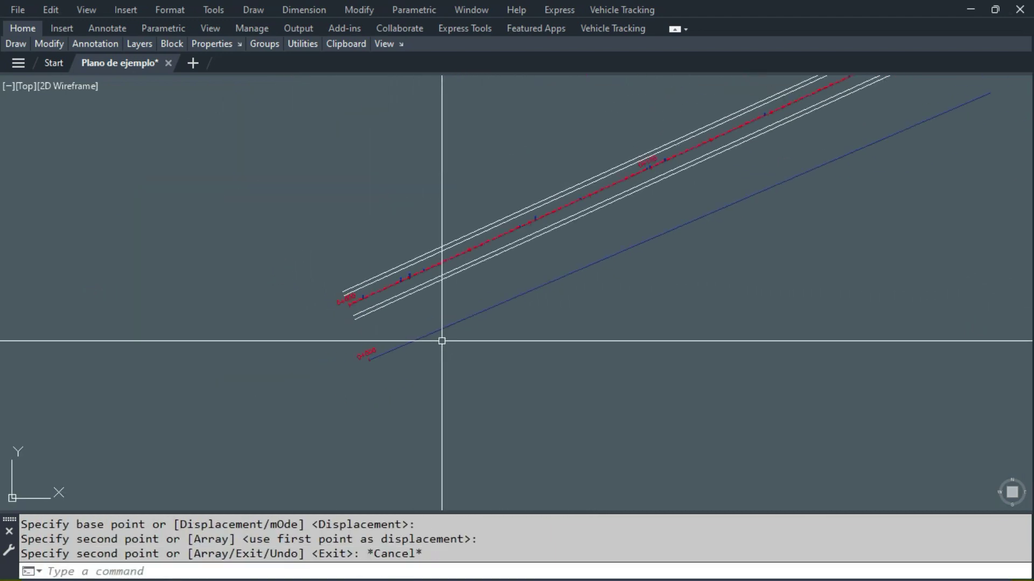
{"action": "scroll", "coordinate": [366, 327], "scroll_direction": "down", "scroll_amount": 2}
{"action": "left_click", "coordinate": [331, 364]}
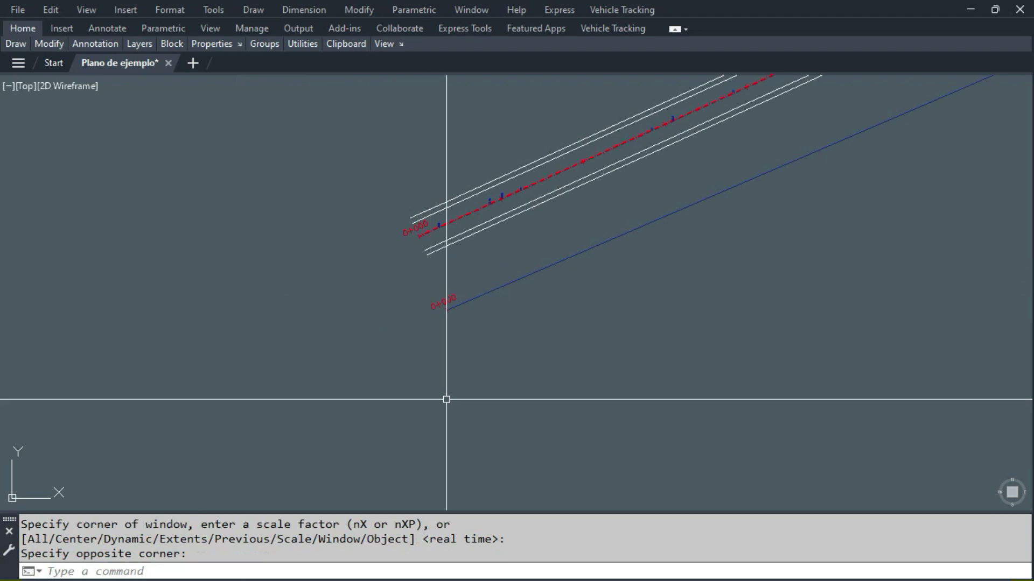
{"action": "type", "text": "pp"}
{"action": "key", "text": "Return"}
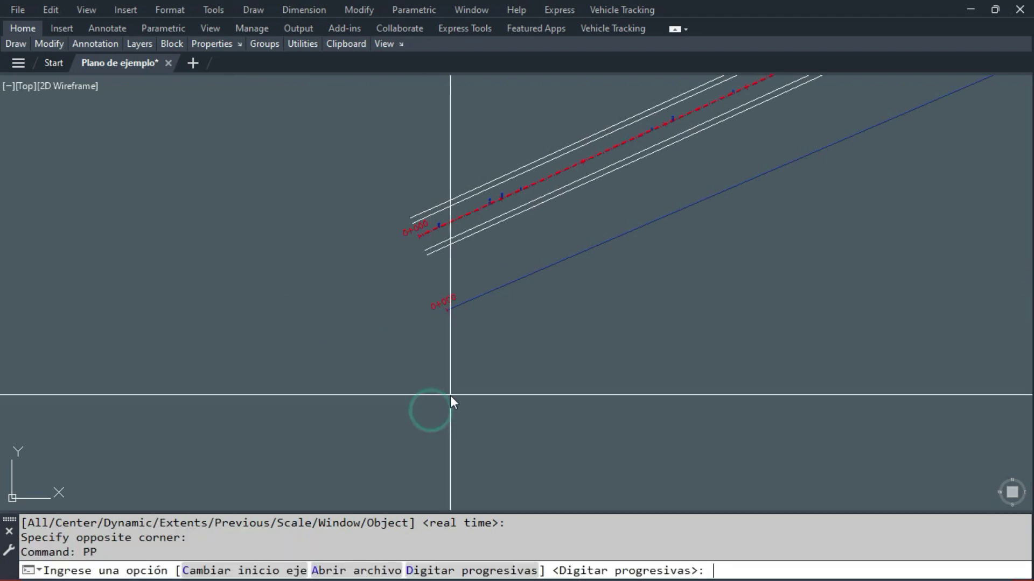
{"action": "left_click", "coordinate": [350, 570]}
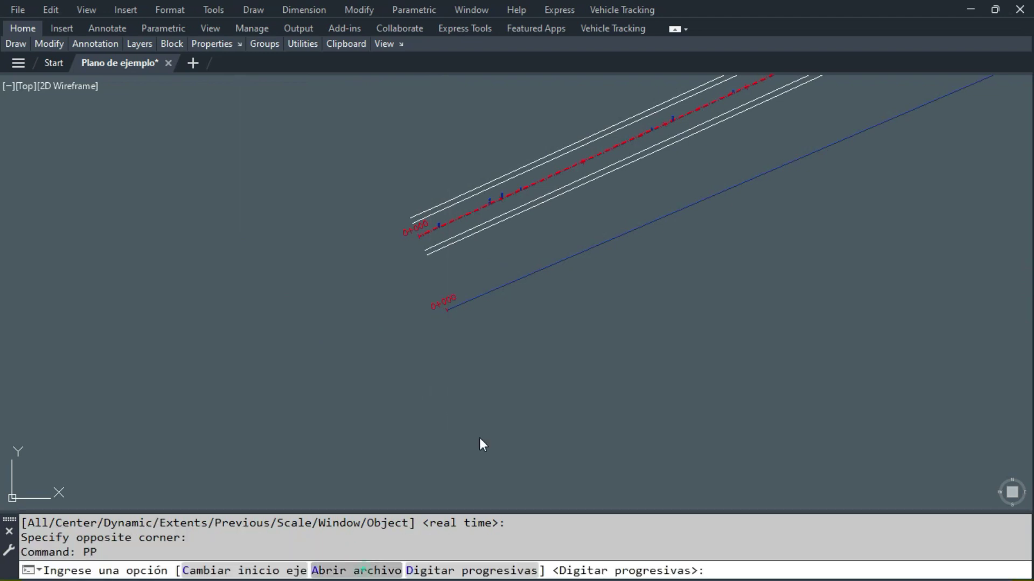
{"action": "left_click", "coordinate": [192, 249]}
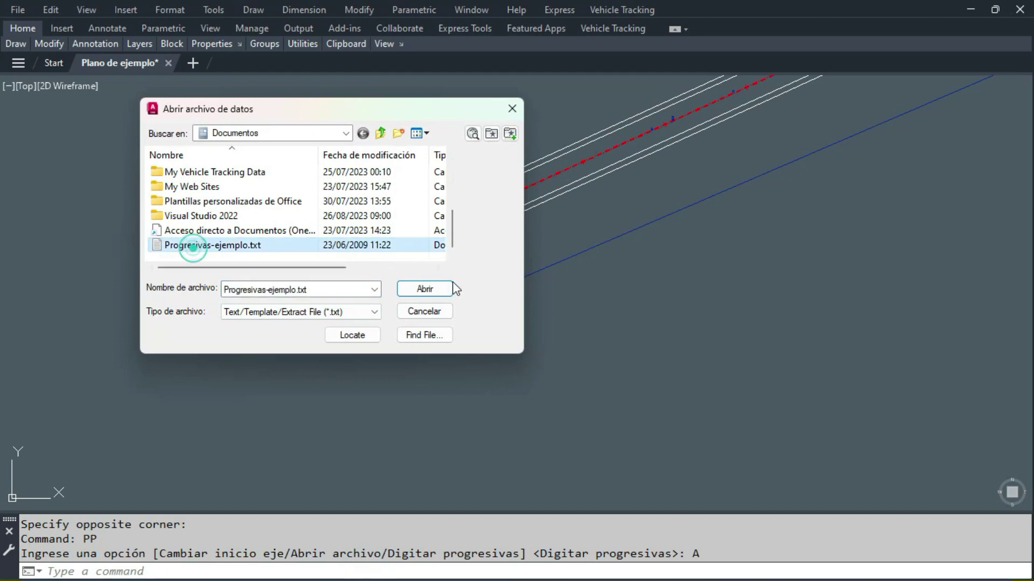
{"action": "left_click", "coordinate": [428, 290]}
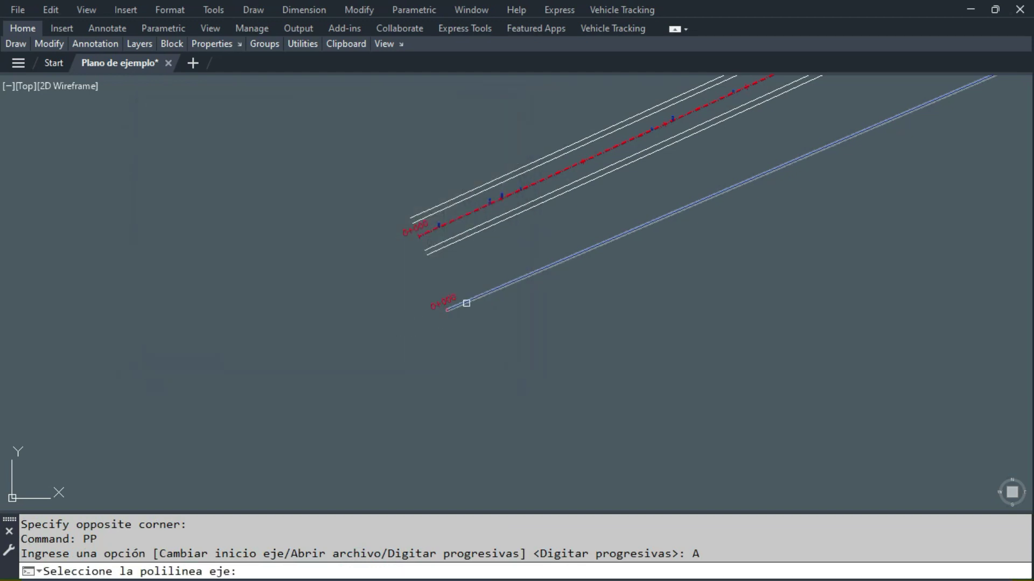
{"action": "left_click", "coordinate": [436, 311]}
{"action": "scroll", "coordinate": [462, 306], "scroll_direction": "up", "scroll_amount": 4}
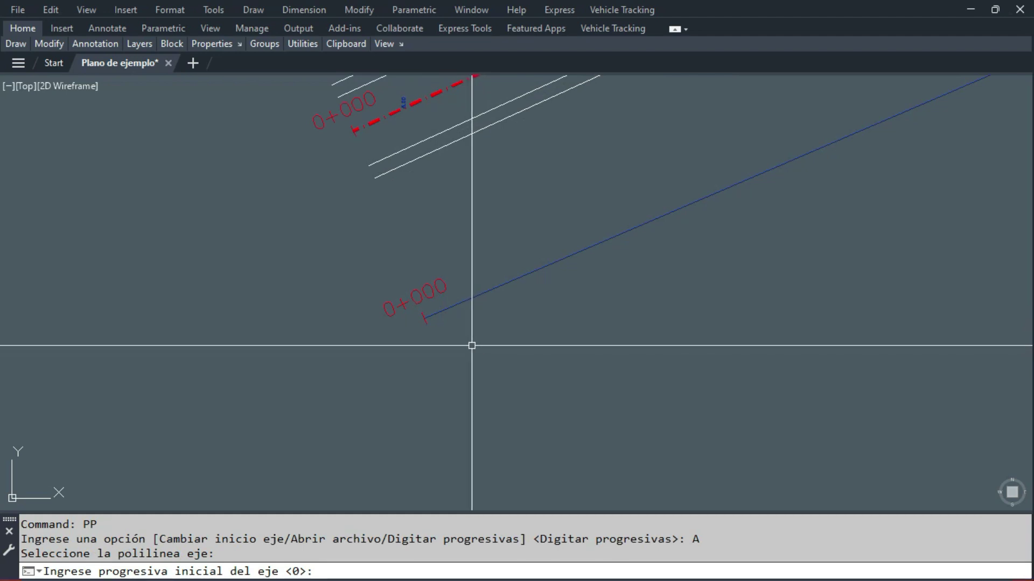
{"action": "scroll", "coordinate": [429, 299], "scroll_direction": "up", "scroll_amount": 5}
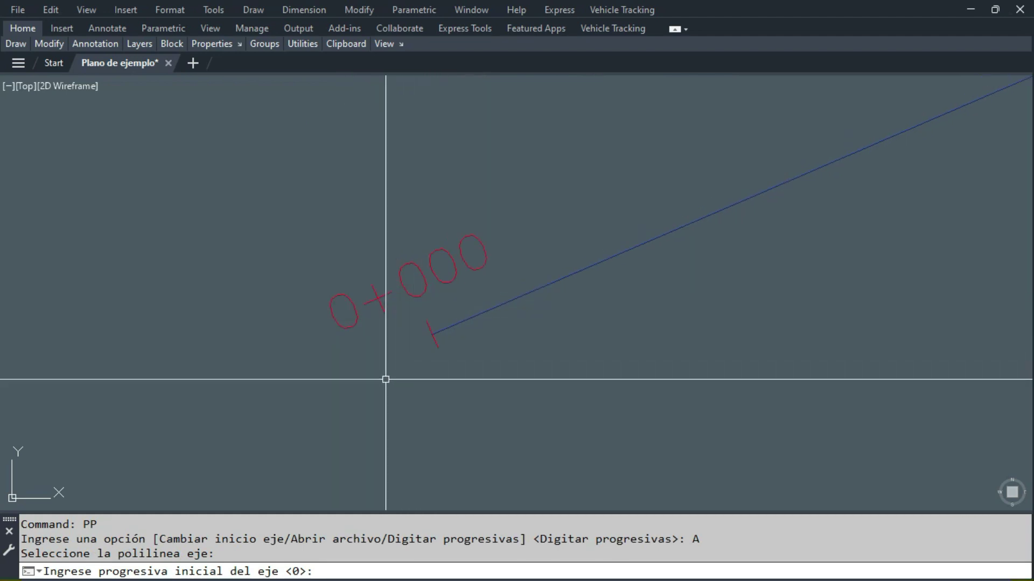
{"action": "key", "text": "Return"}
- Compare the station label next to the copied 0+000 mark with the last entries in Progresivas-ejemplo.txt
{"action": "scroll", "coordinate": [524, 298], "scroll_direction": "down", "scroll_amount": 3}
{"action": "scroll", "coordinate": [461, 296], "scroll_direction": "up", "scroll_amount": 5}
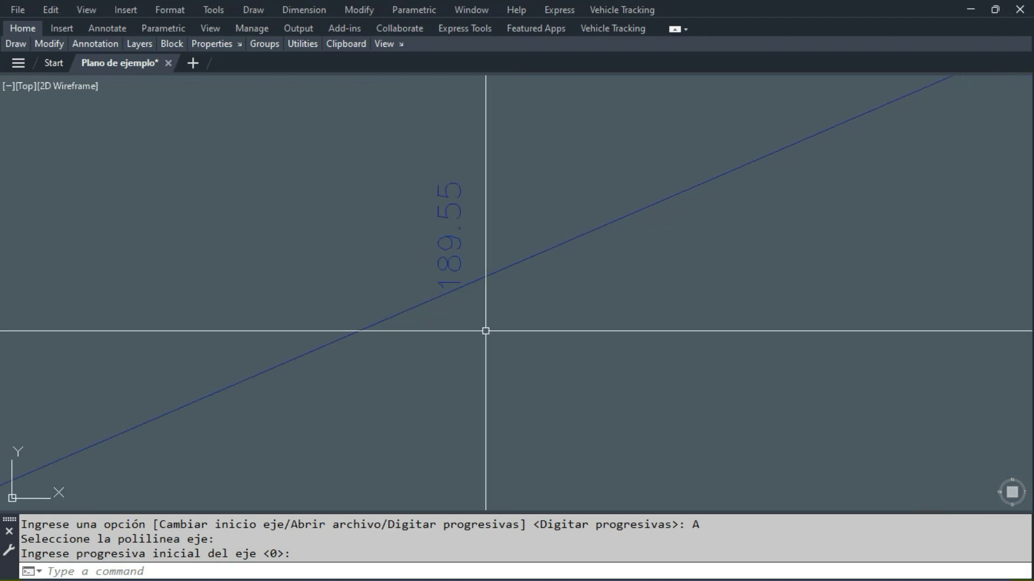
{"action": "left_click", "coordinate": [469, 266]}
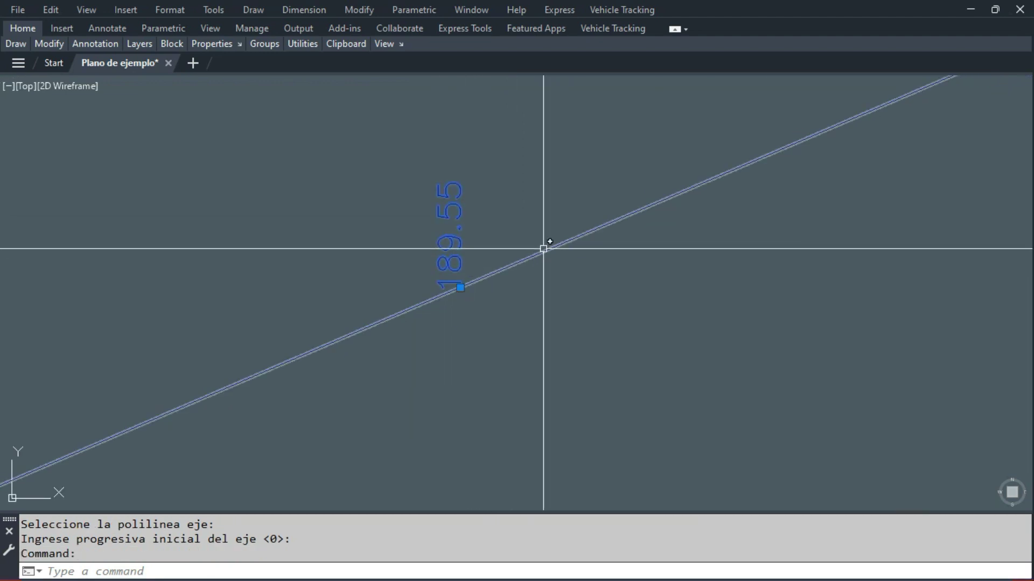
{"action": "key", "text": "alt+Tab"}
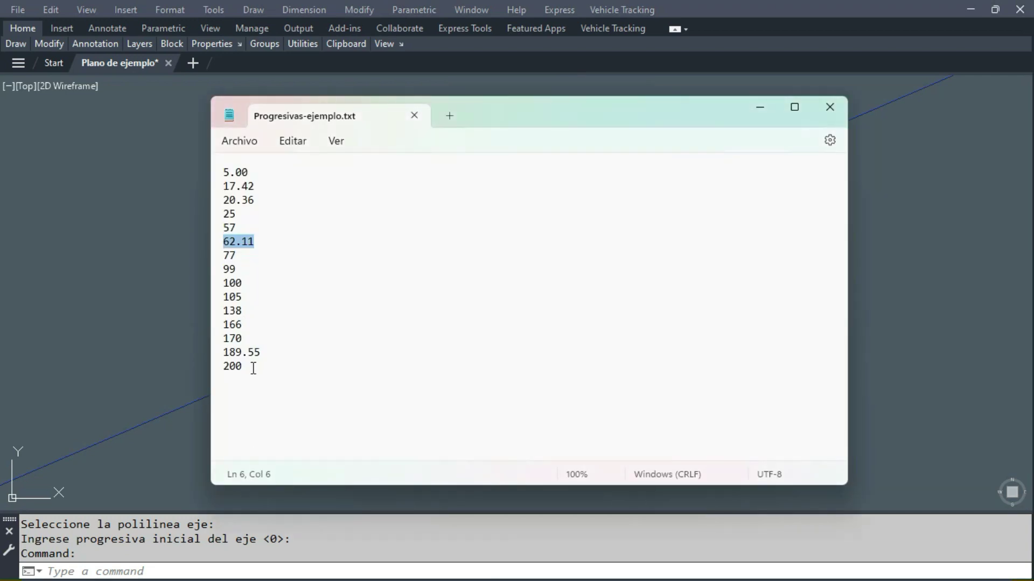
{"action": "key", "text": "alt+Tab"}
- Inspect the station label placed on the copied 0+000 mark by selecting it
{"action": "scroll", "coordinate": [552, 267], "scroll_direction": "down", "scroll_amount": 2}
{"action": "middle_click_drag", "start_coordinate": [326, 380], "coordinate": [773, 161]}
{"action": "scroll", "coordinate": [261, 261], "scroll_direction": "down", "scroll_amount": 2}
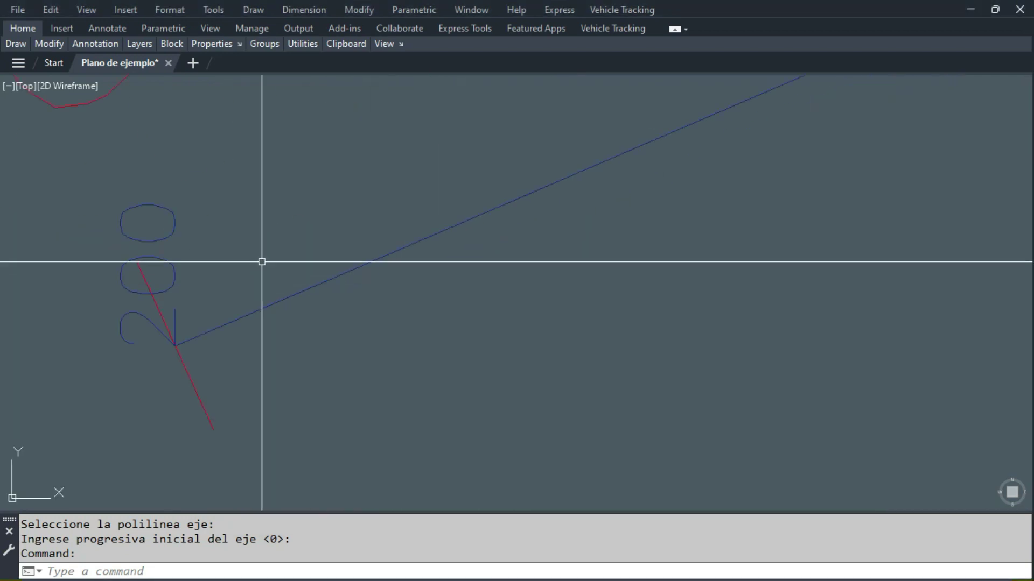
{"action": "key", "text": "Escape"}
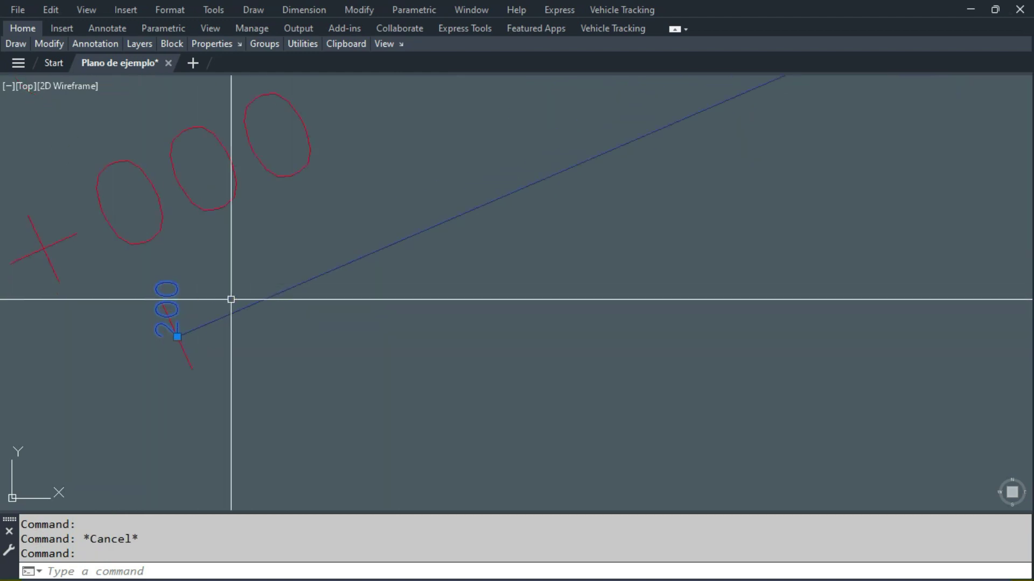
- Examine the station labels along the new polyline, from the copied 0+000 mark to the polyline's drawn start
{"action": "scroll", "coordinate": [293, 318], "scroll_direction": "down", "scroll_amount": 5}
{"action": "scroll", "coordinate": [499, 328], "scroll_direction": "down", "scroll_amount": 1}
{"action": "scroll", "coordinate": [731, 210], "scroll_direction": "up", "scroll_amount": 5}
{"action": "scroll", "coordinate": [498, 289], "scroll_direction": "up", "scroll_amount": 3}
{"action": "scroll", "coordinate": [712, 243], "scroll_direction": "up", "scroll_amount": 3}
{"action": "scroll", "coordinate": [794, 228], "scroll_direction": "down", "scroll_amount": 5}
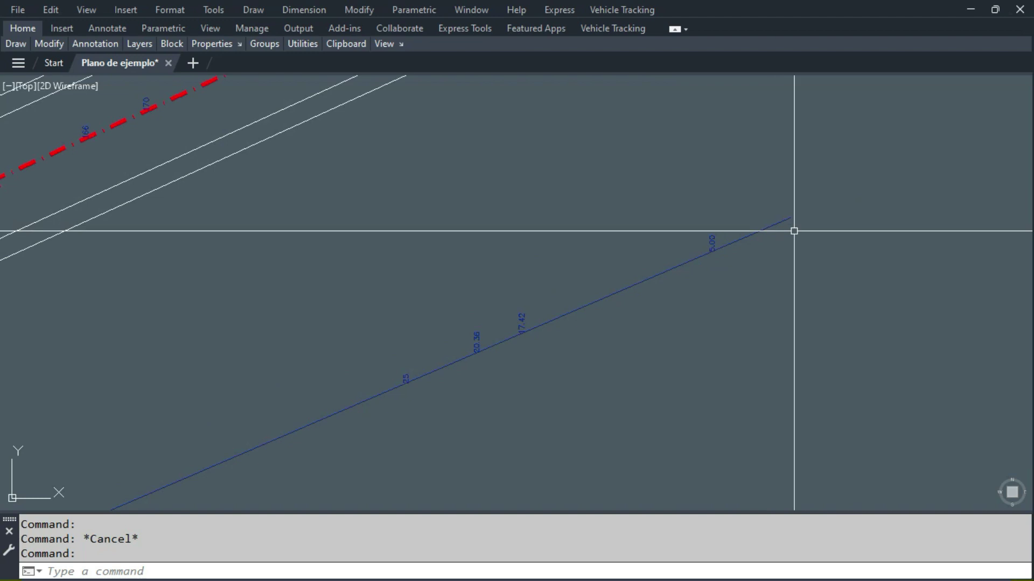
{"action": "scroll", "coordinate": [611, 349], "scroll_direction": "down", "scroll_amount": 2}
{"action": "scroll", "coordinate": [371, 394], "scroll_direction": "up", "scroll_amount": 2}
{"action": "scroll", "coordinate": [145, 339], "scroll_direction": "up", "scroll_amount": 3}
{"action": "scroll", "coordinate": [378, 277], "scroll_direction": "up", "scroll_amount": 3}
{"action": "scroll", "coordinate": [261, 346], "scroll_direction": "down", "scroll_amount": 4}
{"action": "scroll", "coordinate": [644, 231], "scroll_direction": "down", "scroll_amount": 3}
{"action": "scroll", "coordinate": [588, 226], "scroll_direction": "down", "scroll_amount": 2}
{"action": "scroll", "coordinate": [671, 260], "scroll_direction": "up", "scroll_amount": 2}
{"action": "scroll", "coordinate": [654, 278], "scroll_direction": "down", "scroll_amount": 2}
{"action": "middle_click_drag", "start_coordinate": [654, 278], "coordinate": [671, 258]}
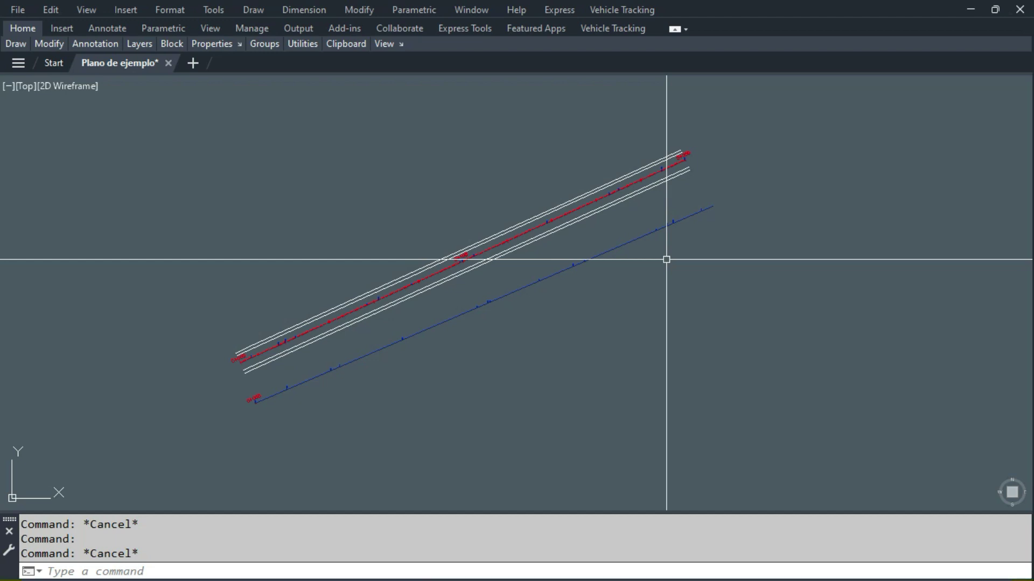
- Examine the 5.00 station label close to the new polyline's drawn start
{"action": "scroll", "coordinate": [725, 209], "scroll_direction": "up", "scroll_amount": 3}
{"action": "scroll", "coordinate": [725, 209], "scroll_direction": "up", "scroll_amount": 3}
{"action": "middle_click_drag", "start_coordinate": [655, 156], "coordinate": [661, 235]}
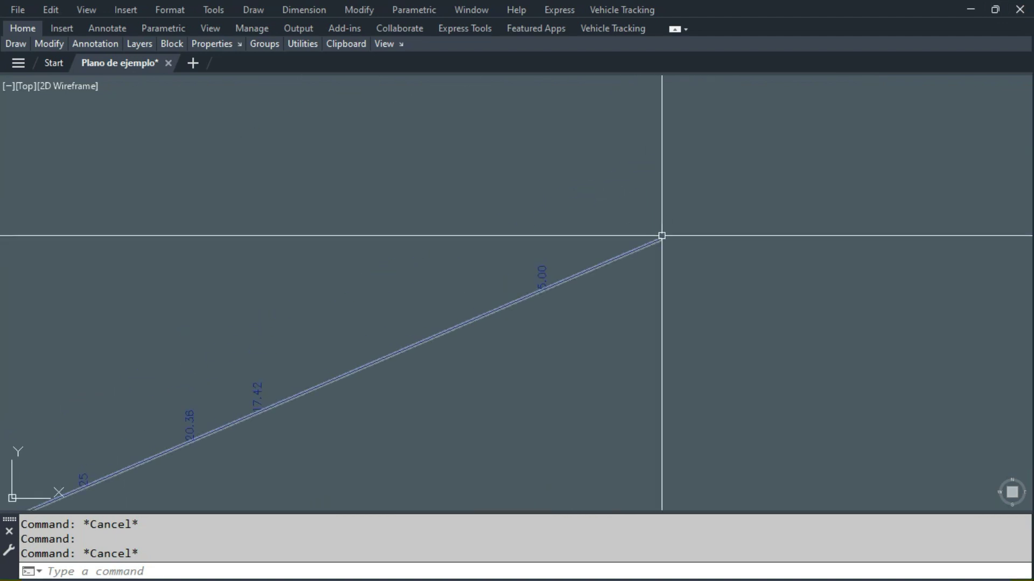
{"action": "scroll", "coordinate": [665, 238], "scroll_direction": "up", "scroll_amount": 3}
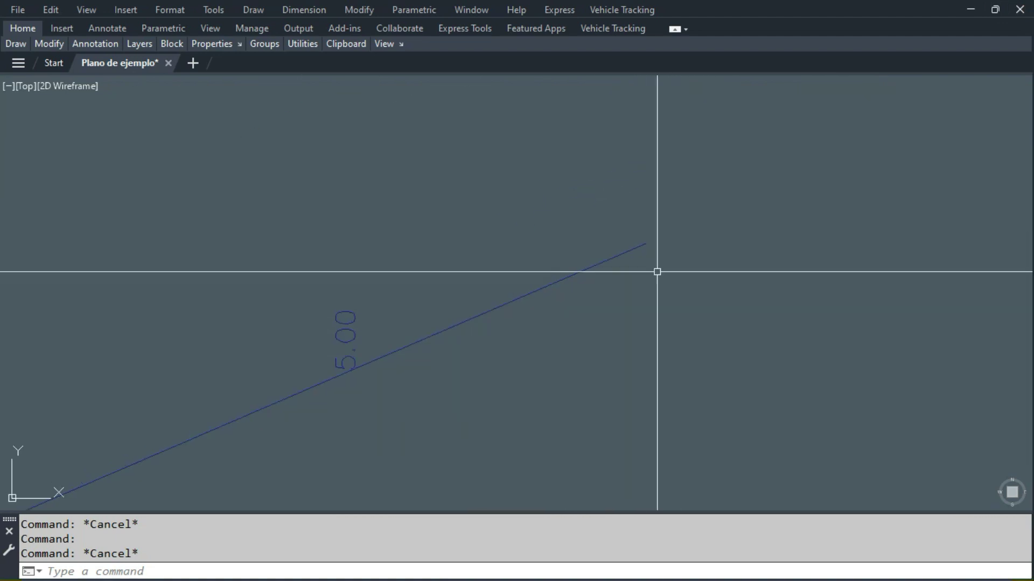
{"action": "scroll", "coordinate": [638, 247], "scroll_direction": "down", "scroll_amount": 5}
{"action": "scroll", "coordinate": [369, 369], "scroll_direction": "up", "scroll_amount": 2}
{"action": "scroll", "coordinate": [405, 395], "scroll_direction": "down", "scroll_amount": 3}
- Examine the 189.55 station label near the new polyline's copied 0+000 mark again
{"action": "middle_click_drag", "start_coordinate": [405, 396], "coordinate": [733, 203]}
{"action": "scroll", "coordinate": [732, 199], "scroll_direction": "down", "scroll_amount": 2}
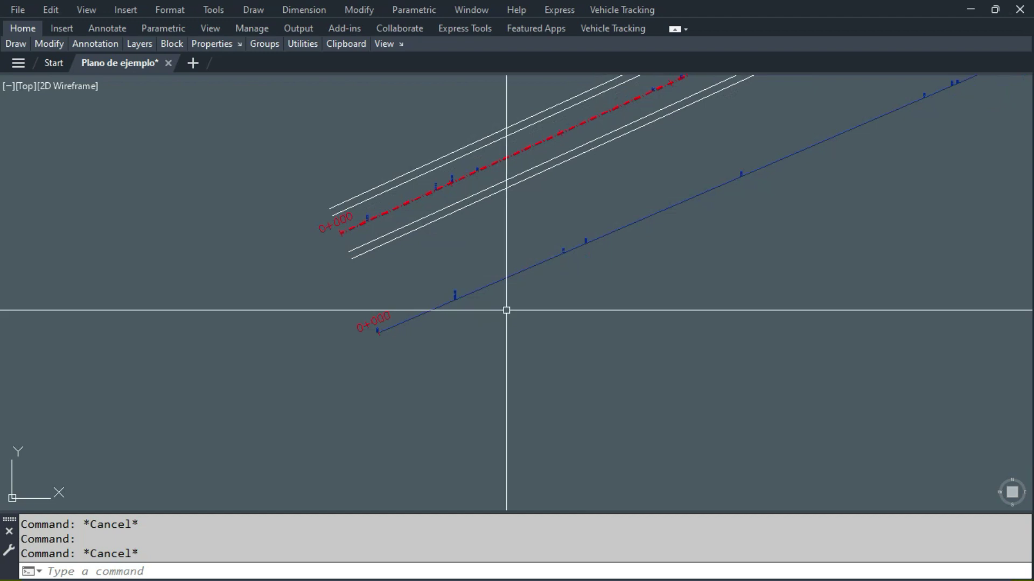
{"action": "scroll", "coordinate": [409, 320], "scroll_direction": "up", "scroll_amount": 2}
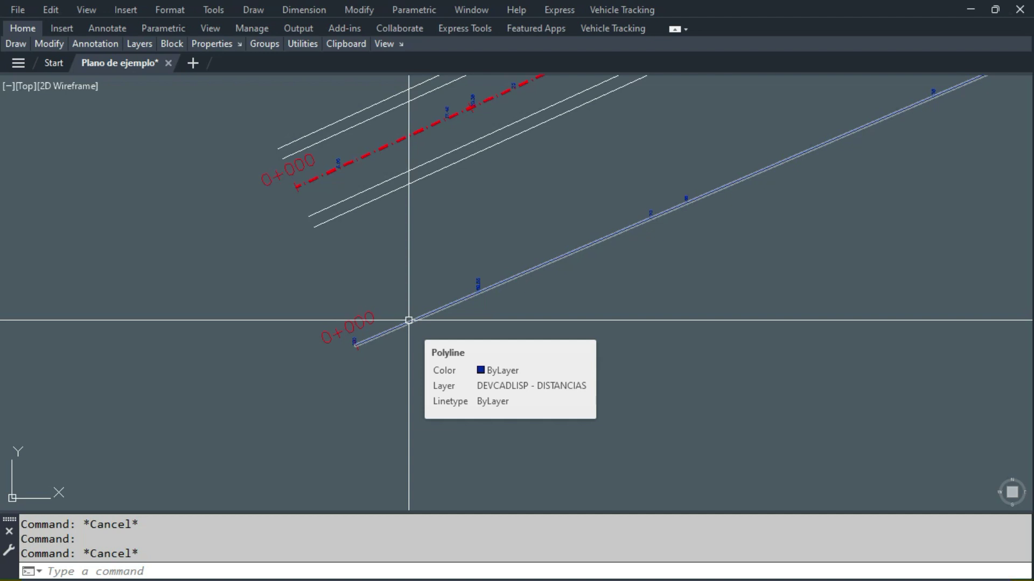
{"action": "scroll", "coordinate": [388, 302], "scroll_direction": "up", "scroll_amount": 5}
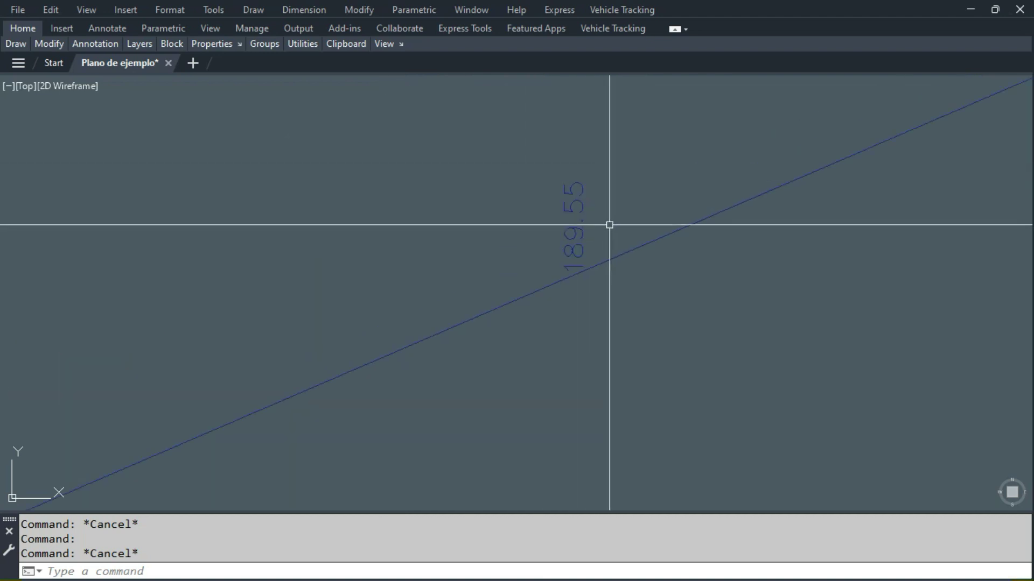
{"action": "scroll", "coordinate": [662, 237], "scroll_direction": "down", "scroll_amount": 4}
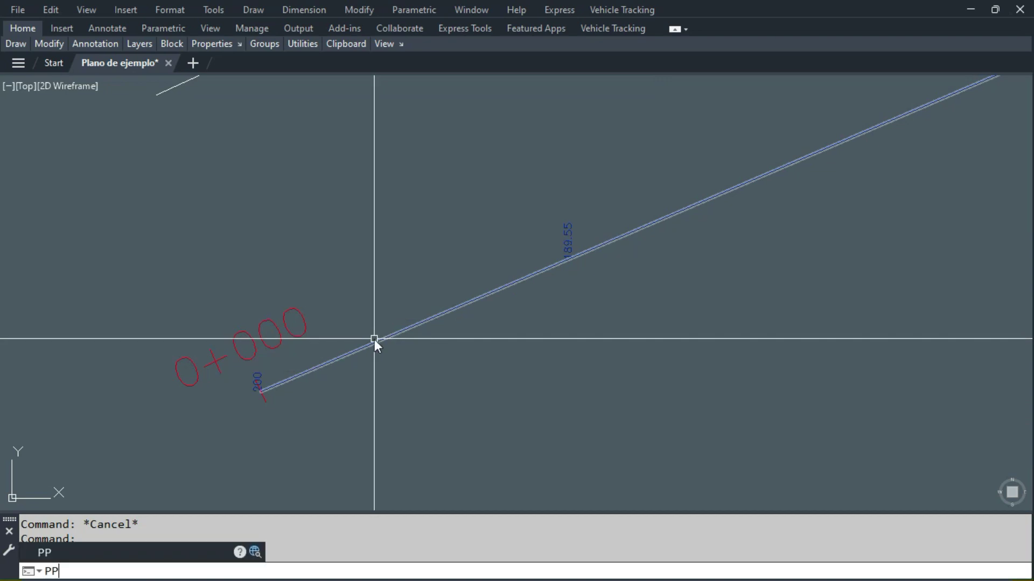
{"action": "key", "text": "Escape"}
{"action": "scroll", "coordinate": [272, 384], "scroll_direction": "up", "scroll_amount": 5}
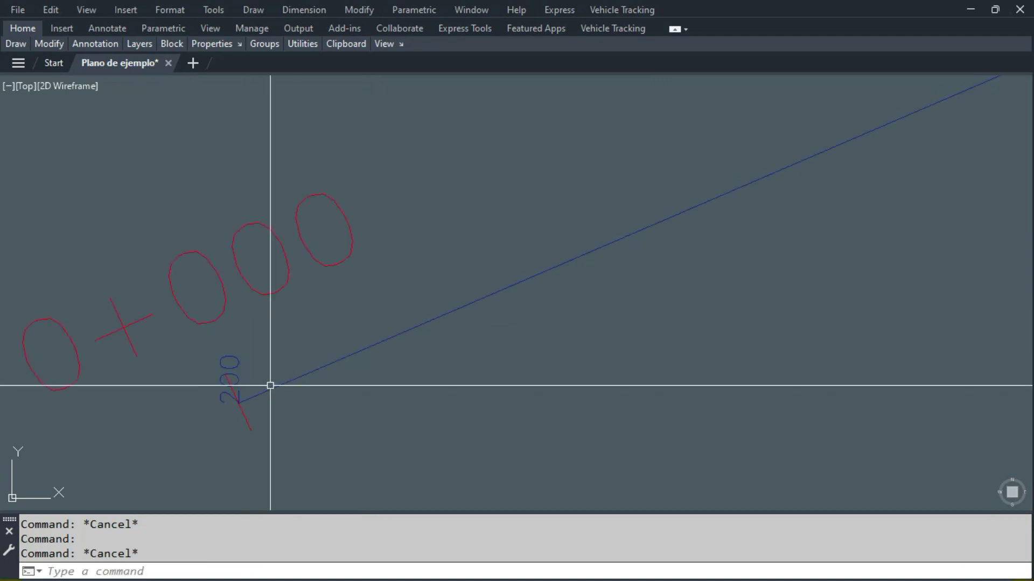
- Erase the 200 station label beside the copied 0+000 mark on the new polyline
{"action": "left_click", "coordinate": [215, 357]}
{"action": "scroll", "coordinate": [531, 279], "scroll_direction": "down", "scroll_amount": 4}
{"action": "scroll", "coordinate": [491, 233], "scroll_direction": "up", "scroll_amount": 2}
{"action": "scroll", "coordinate": [459, 224], "scroll_direction": "down", "scroll_amount": 2}
{"action": "key", "text": "Escape"}
{"action": "left_click", "coordinate": [454, 189]}
{"action": "left_click", "coordinate": [498, 261]}
{"action": "scroll", "coordinate": [269, 329], "scroll_direction": "up", "scroll_amount": 5}
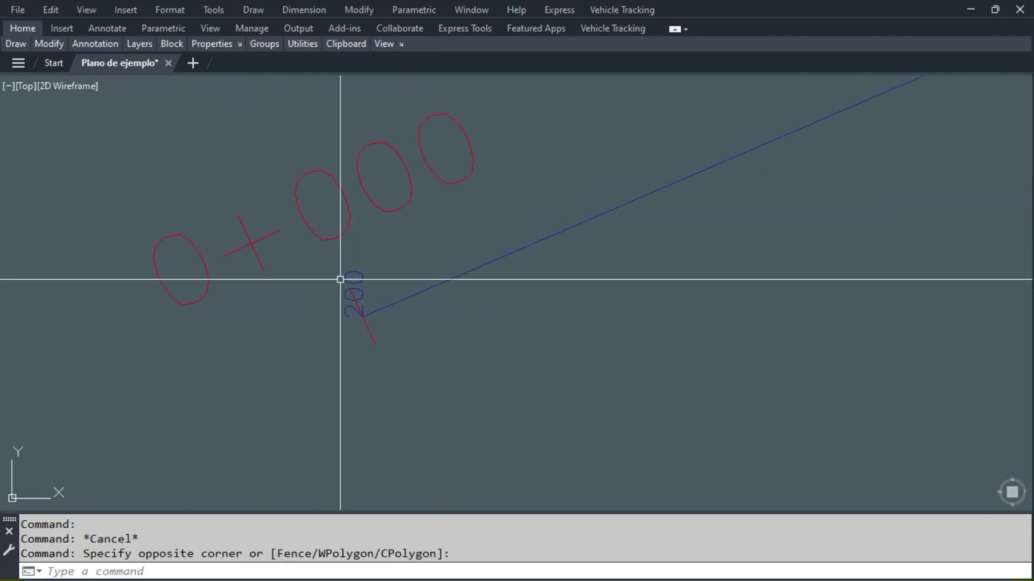
{"action": "left_click", "coordinate": [353, 286]}
{"action": "scroll", "coordinate": [376, 267], "scroll_direction": "down", "scroll_amount": 5}
{"action": "middle_click_drag", "start_coordinate": [673, 257], "coordinate": [306, 415]}
{"action": "key", "text": "Delete"}
- Erase the remaining station labels along the new polyline, working from the copied 0+000 mark to its far end
{"action": "left_click", "coordinate": [377, 209]}
{"action": "left_click", "coordinate": [592, 280]}
{"action": "key", "text": "Delete"}
{"action": "scroll", "coordinate": [689, 183], "scroll_direction": "down", "scroll_amount": 4}
{"action": "middle_click_drag", "start_coordinate": [689, 183], "coordinate": [291, 357]}
{"action": "left_click", "coordinate": [332, 293]}
{"action": "left_click", "coordinate": [425, 335]}
{"action": "key", "text": "Delete"}
{"action": "left_click", "coordinate": [506, 209]}
{"action": "left_click", "coordinate": [603, 256]}
{"action": "key", "text": "Delete"}
{"action": "middle_click_drag", "start_coordinate": [649, 219], "coordinate": [431, 334]}
{"action": "left_click", "coordinate": [452, 281]}
{"action": "left_click", "coordinate": [547, 316]}
{"action": "key", "text": "Delete"}
{"action": "left_click", "coordinate": [505, 221]}
{"action": "left_click", "coordinate": [592, 258]}
{"action": "key", "text": "Delete"}
{"action": "left_click", "coordinate": [710, 136]}
{"action": "left_click", "coordinate": [782, 190]}
{"action": "key", "text": "Delete"}
{"action": "left_click", "coordinate": [796, 108]}
{"action": "left_click", "coordinate": [866, 139]}
{"action": "key", "text": "Delete"}
- Run the PP routine and switch the axis start with the Cambiar inicio eje option
{"action": "scroll", "coordinate": [559, 314], "scroll_direction": "down", "scroll_amount": 3}
{"action": "mouse_move", "coordinate": [113, 499]}
{"action": "middle_mouse_down"}
{"action": "mouse_move", "coordinate": [446, 297]}
{"action": "mouse_move", "coordinate": [378, 349]}
{"action": "middle_mouse_up"}
{"action": "scroll", "coordinate": [446, 298], "scroll_direction": "up", "scroll_amount": 5}
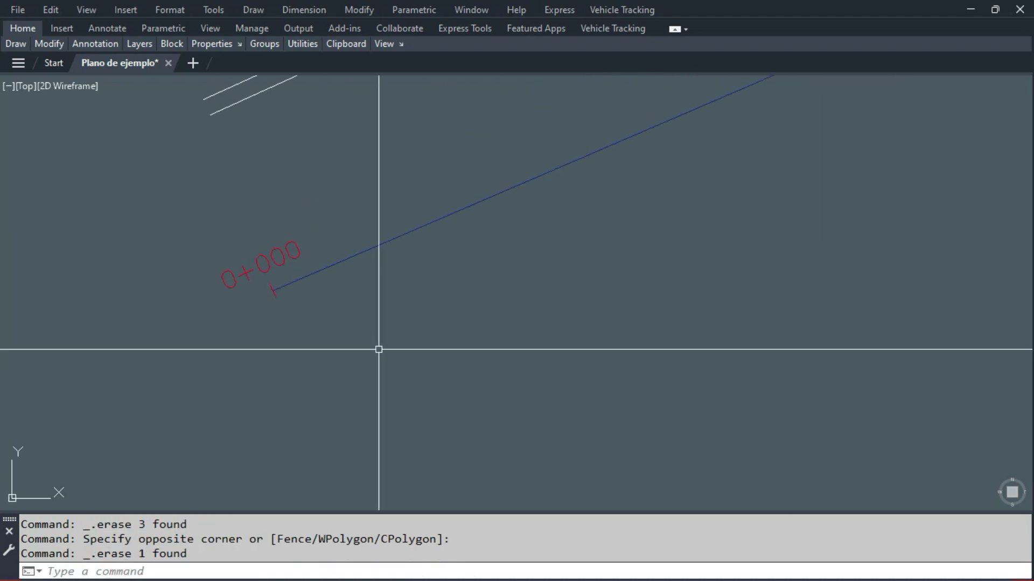
{"action": "key", "text": "Return"}
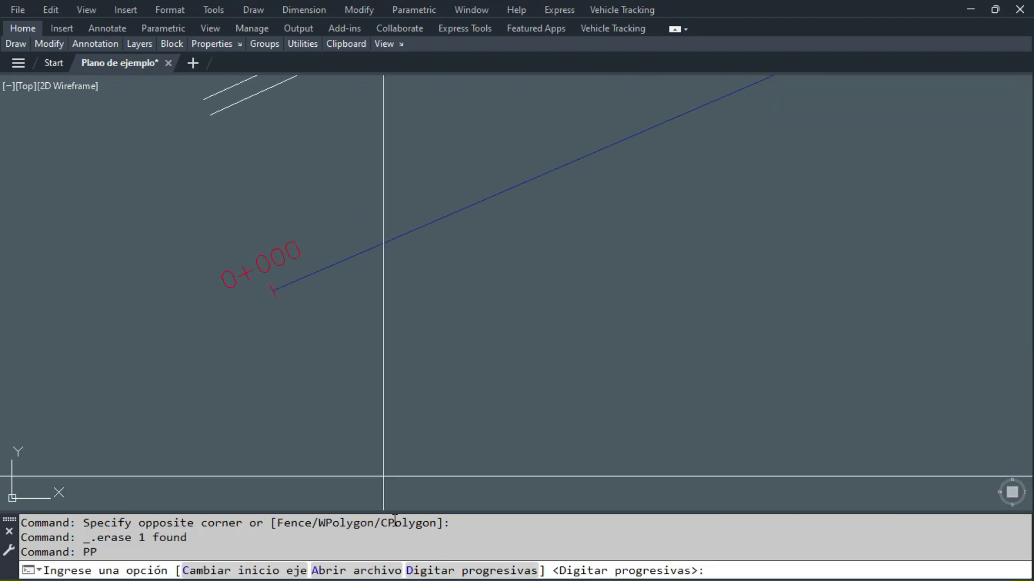
{"action": "left_click", "coordinate": [220, 571]}
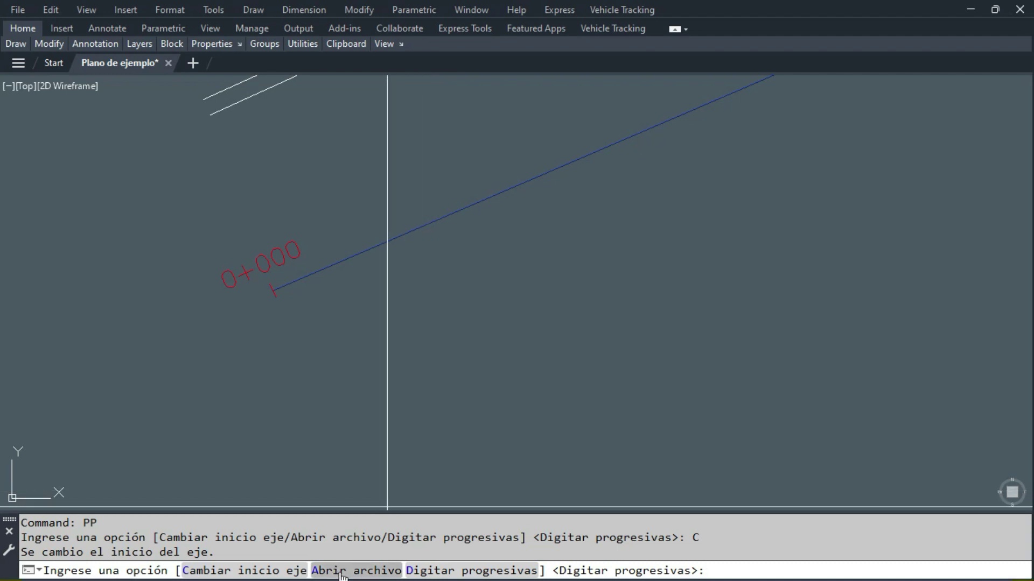
- Load the station data from Progresivas-ejemplo.txt with the Abrir archivo option
{"action": "left_click", "coordinate": [364, 571]}
{"action": "scroll", "coordinate": [296, 215], "scroll_direction": "down", "scroll_amount": 5}
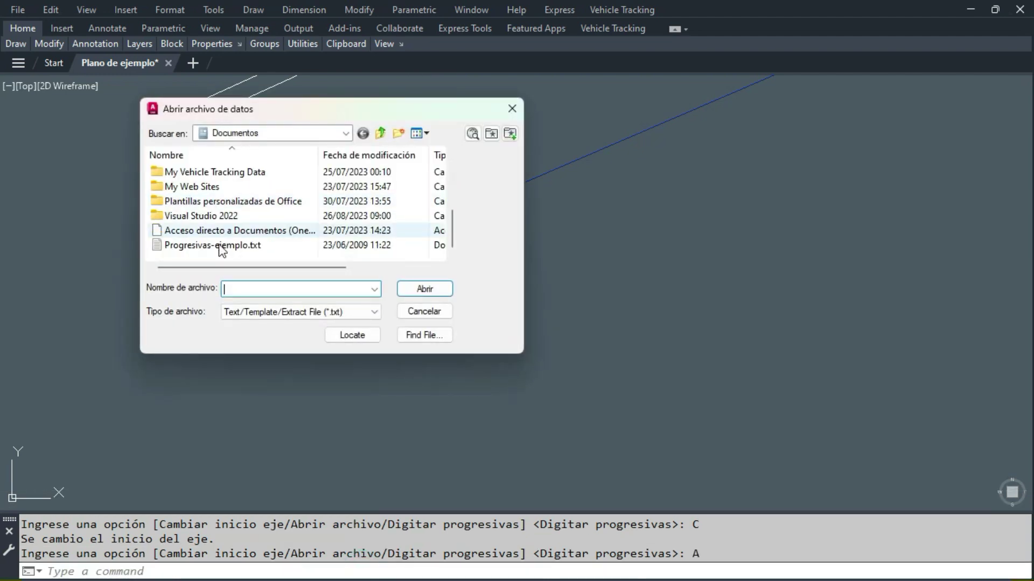
{"action": "left_click", "coordinate": [297, 246]}
{"action": "double_click", "coordinate": [205, 245]}
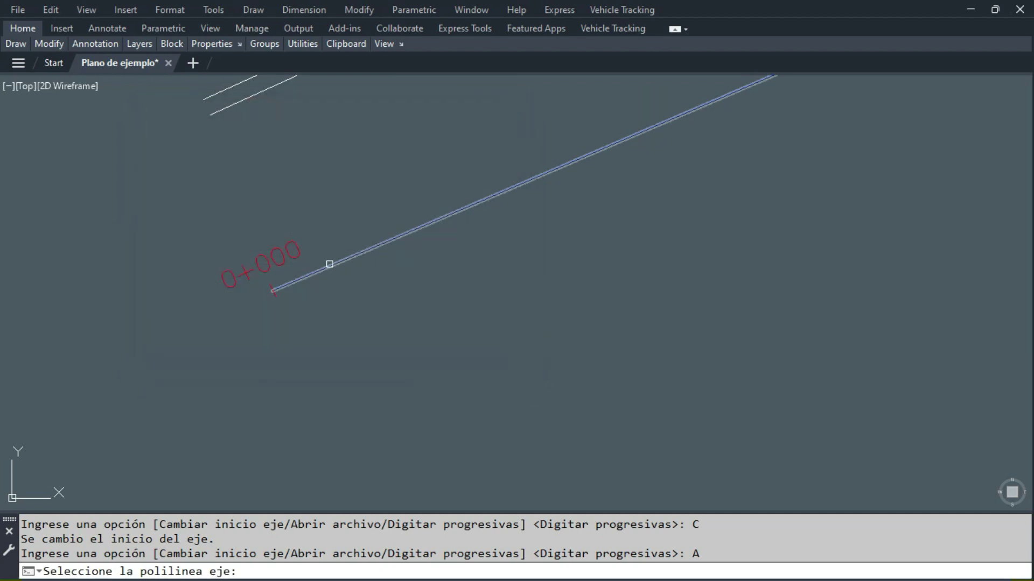
- Pick the new polyline as the axis and accept 0 as its initial station to place the labels
{"action": "left_click", "coordinate": [324, 266]}
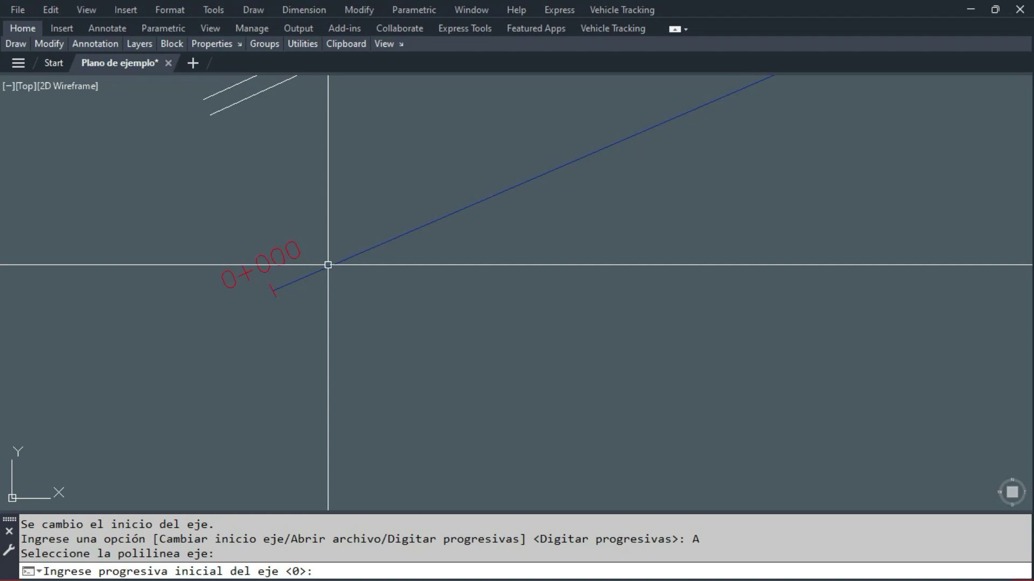
{"action": "scroll", "coordinate": [277, 338], "scroll_direction": "up", "scroll_amount": 2}
{"action": "key", "text": "Return"}
- Examine the newly placed station labels near the copied 0+000 mark by selecting them
{"action": "scroll", "coordinate": [377, 221], "scroll_direction": "up", "scroll_amount": 6}
{"action": "scroll", "coordinate": [340, 251], "scroll_direction": "down", "scroll_amount": 6}
{"action": "scroll", "coordinate": [452, 233], "scroll_direction": "up", "scroll_amount": 4}
{"action": "scroll", "coordinate": [511, 172], "scroll_direction": "down", "scroll_amount": 4}
{"action": "scroll", "coordinate": [397, 280], "scroll_direction": "up", "scroll_amount": 2}
{"action": "scroll", "coordinate": [397, 279], "scroll_direction": "up", "scroll_amount": 4}
{"action": "key", "text": "Escape"}
{"action": "left_click", "coordinate": [353, 236]}
{"action": "left_click", "coordinate": [405, 327]}
{"action": "scroll", "coordinate": [460, 234], "scroll_direction": "up", "scroll_amount": 4}
{"action": "key", "text": "Escape"}
- Examine the station labels farther along the new polyline, up to the 62.11 label, by selecting them
{"action": "left_click", "coordinate": [416, 200]}
{"action": "left_click", "coordinate": [549, 363]}
{"action": "scroll", "coordinate": [462, 293], "scroll_direction": "down", "scroll_amount": 4}
{"action": "scroll", "coordinate": [346, 280], "scroll_direction": "up", "scroll_amount": 4}
{"action": "scroll", "coordinate": [402, 365], "scroll_direction": "down", "scroll_amount": 4}
{"action": "middle_click_drag", "start_coordinate": [402, 365], "coordinate": [386, 362]}
{"action": "scroll", "coordinate": [434, 279], "scroll_direction": "up", "scroll_amount": 3}
{"action": "key", "text": "Escape"}
{"action": "left_click", "coordinate": [434, 280]}
{"action": "left_click", "coordinate": [480, 345]}
{"action": "scroll", "coordinate": [517, 261], "scroll_direction": "up", "scroll_amount": 6}
{"action": "key", "text": "Escape"}
{"action": "left_click", "coordinate": [440, 310]}
{"action": "left_click", "coordinate": [573, 451]}
{"action": "scroll", "coordinate": [475, 318], "scroll_direction": "down", "scroll_amount": 8}
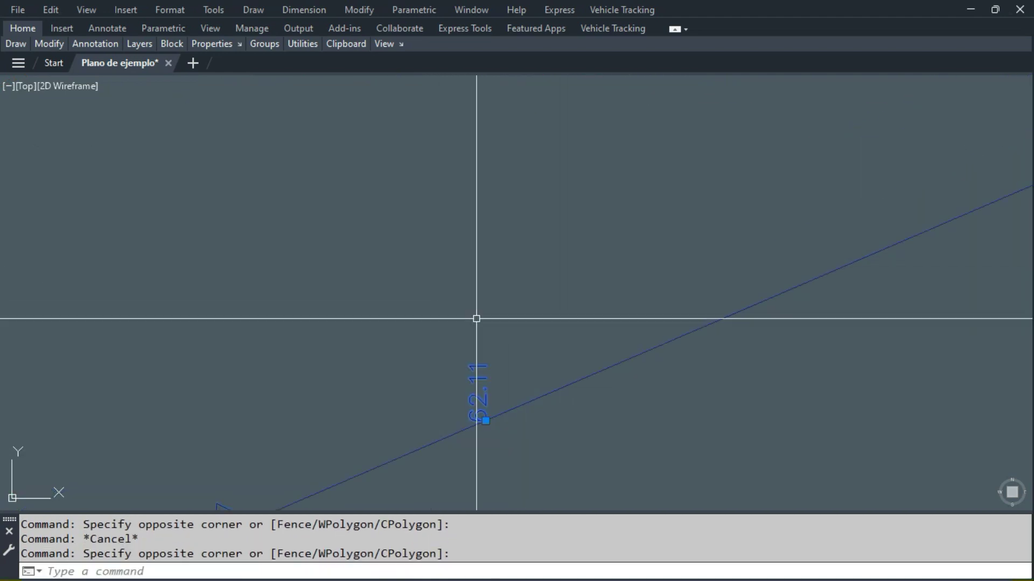
- Examine the 200 label near the new polyline's drawn start and the 5.00 label near the copied 0+000 mark
{"action": "scroll", "coordinate": [600, 273], "scroll_direction": "up", "scroll_amount": 10}
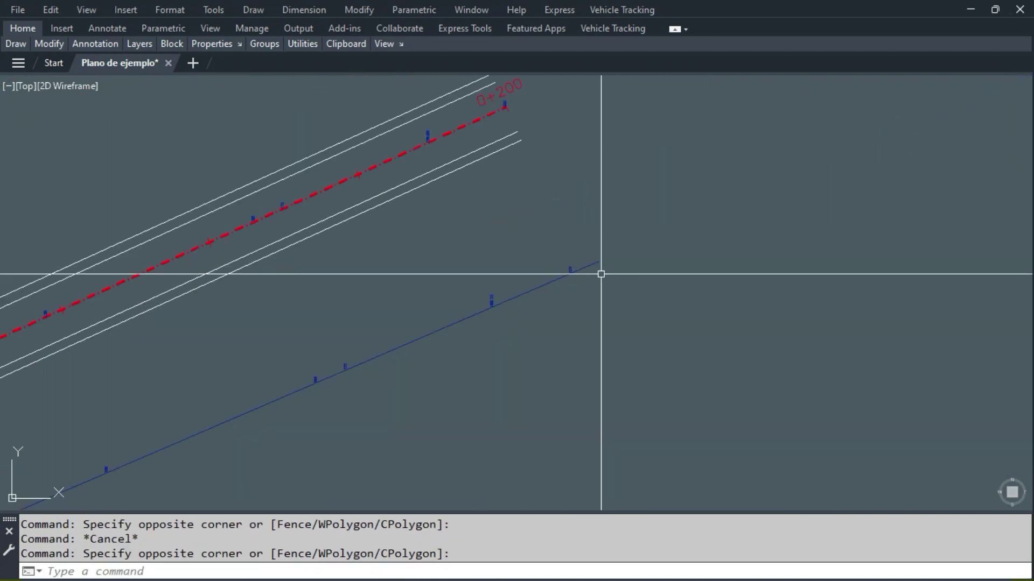
{"action": "key", "text": "Escape"}
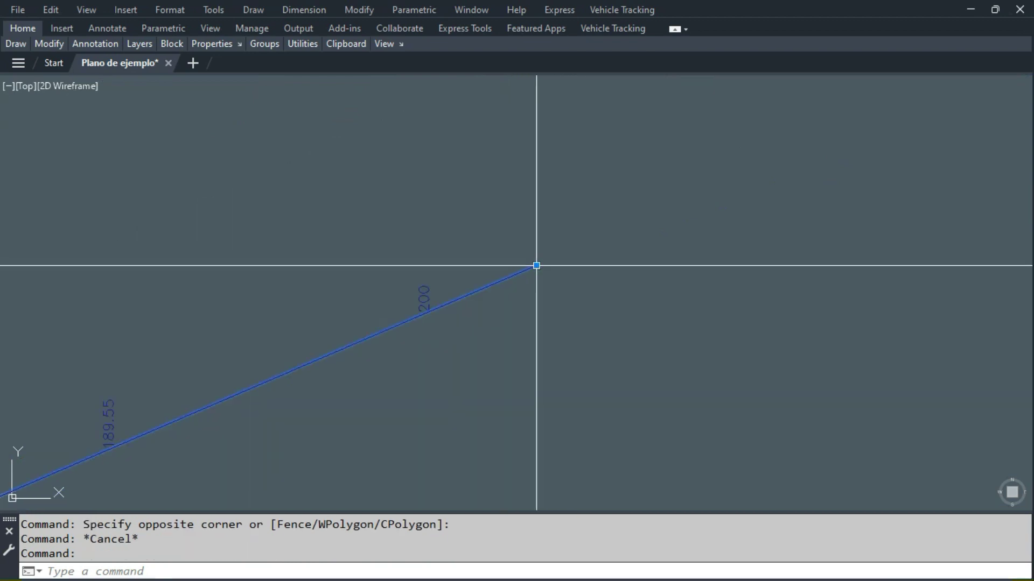
{"action": "mouse_move", "coordinate": [536, 266]}
{"action": "scroll", "coordinate": [733, 190], "scroll_direction": "down", "scroll_amount": 10}
{"action": "scroll", "coordinate": [131, 461], "scroll_direction": "up", "scroll_amount": 10}
{"action": "key", "text": "Escape"}
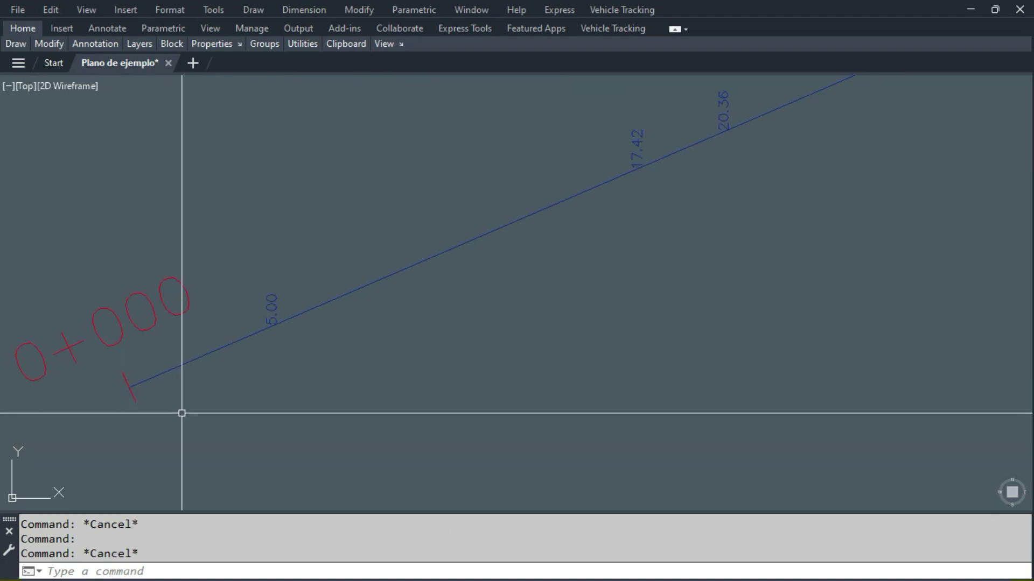
{"action": "scroll", "coordinate": [418, 346], "scroll_direction": "down", "scroll_amount": 8}
{"action": "scroll", "coordinate": [528, 330], "scroll_direction": "down", "scroll_amount": 5}
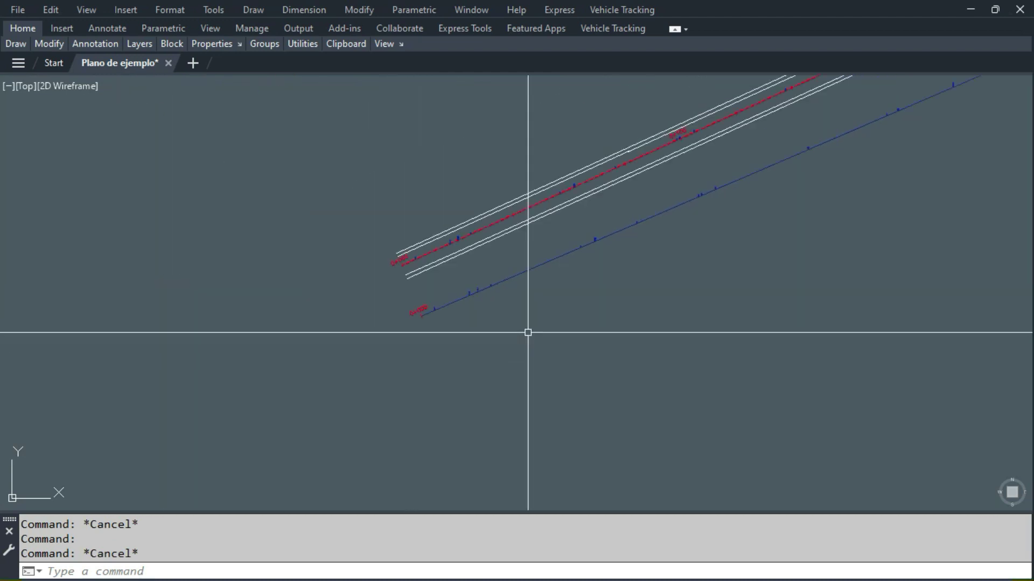